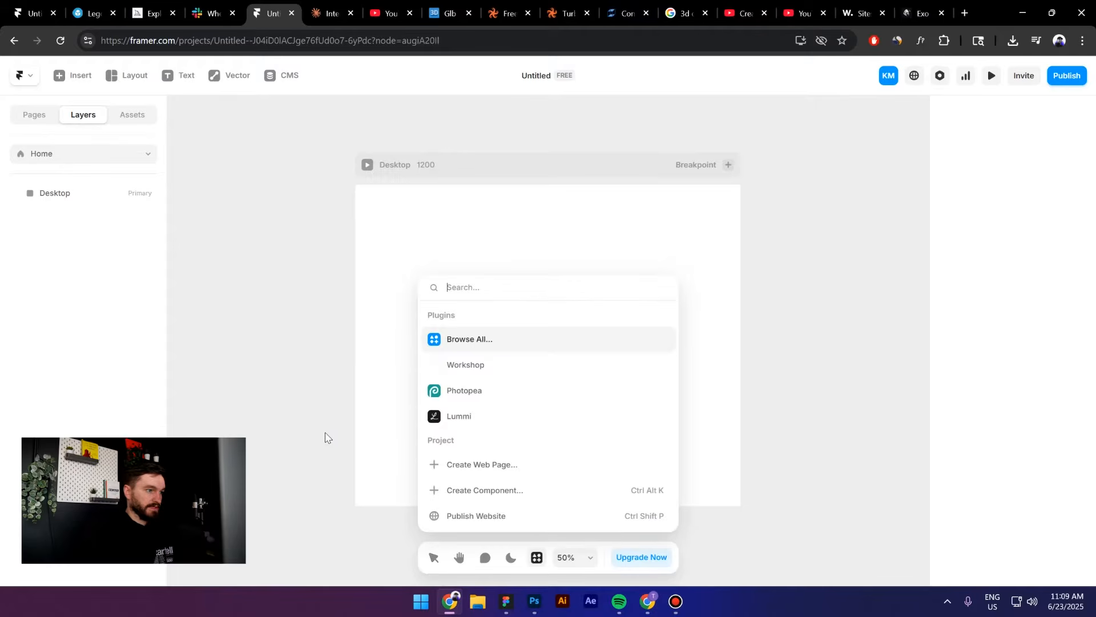
Open the Photopea plugin and create a new 1280 × 720 pixel project with a white background.
{"action": "left_click", "coordinate": [462, 394]}
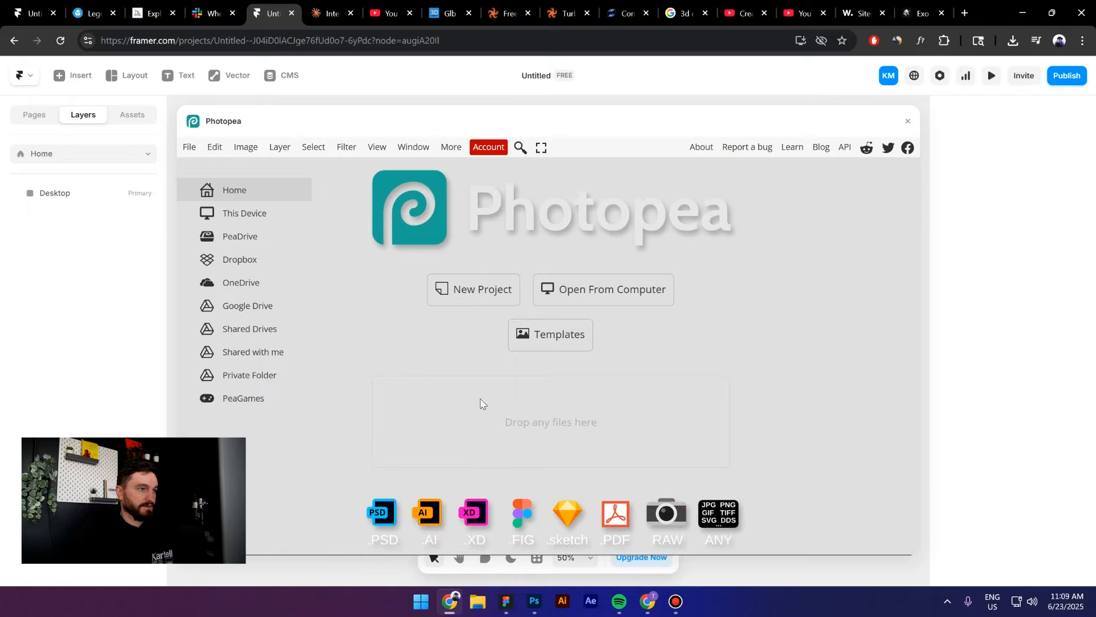
{"action": "left_click", "coordinate": [451, 301]}
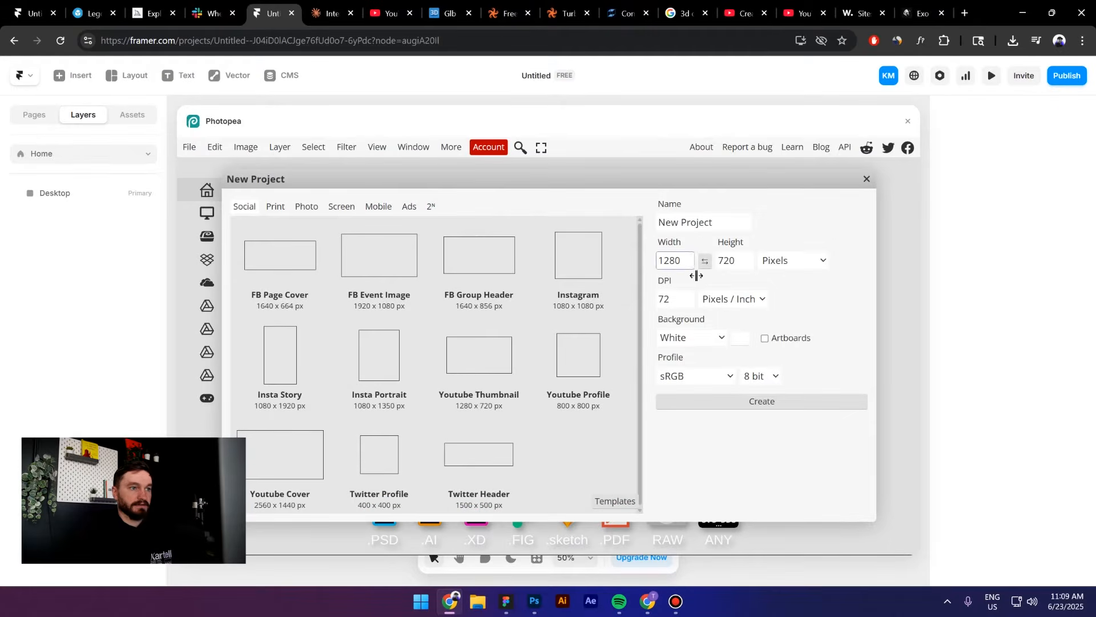
{"action": "left_click", "coordinate": [743, 399]}
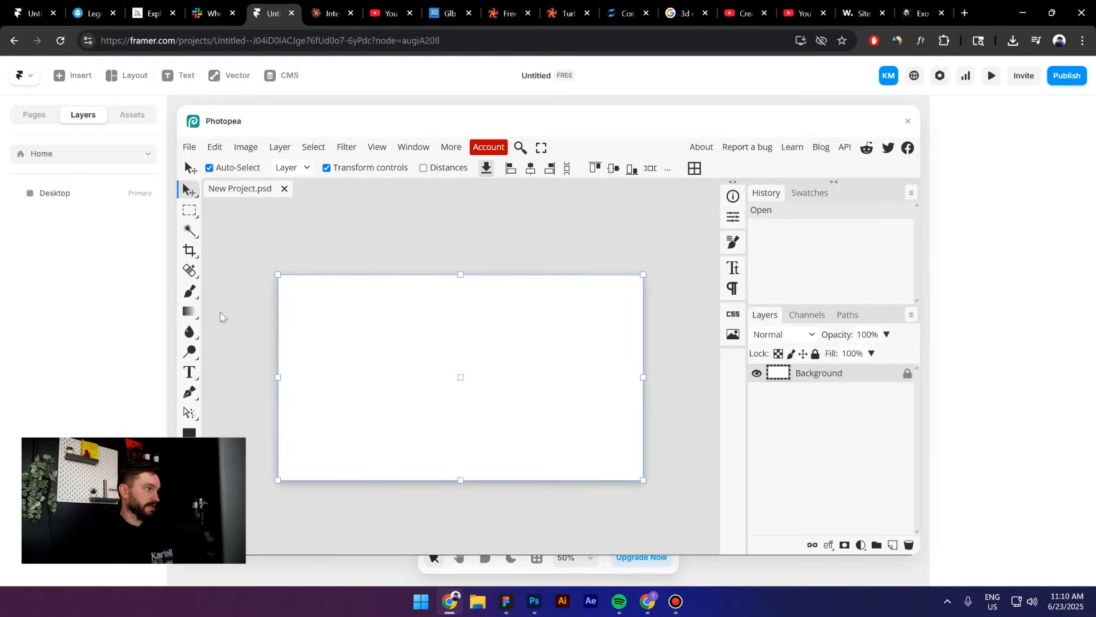
Add a black text layer reading "Framer" to the canvas in 24 px DejaVu Sans.
{"action": "left_click", "coordinate": [191, 372]}
{"action": "left_click", "coordinate": [394, 350]}
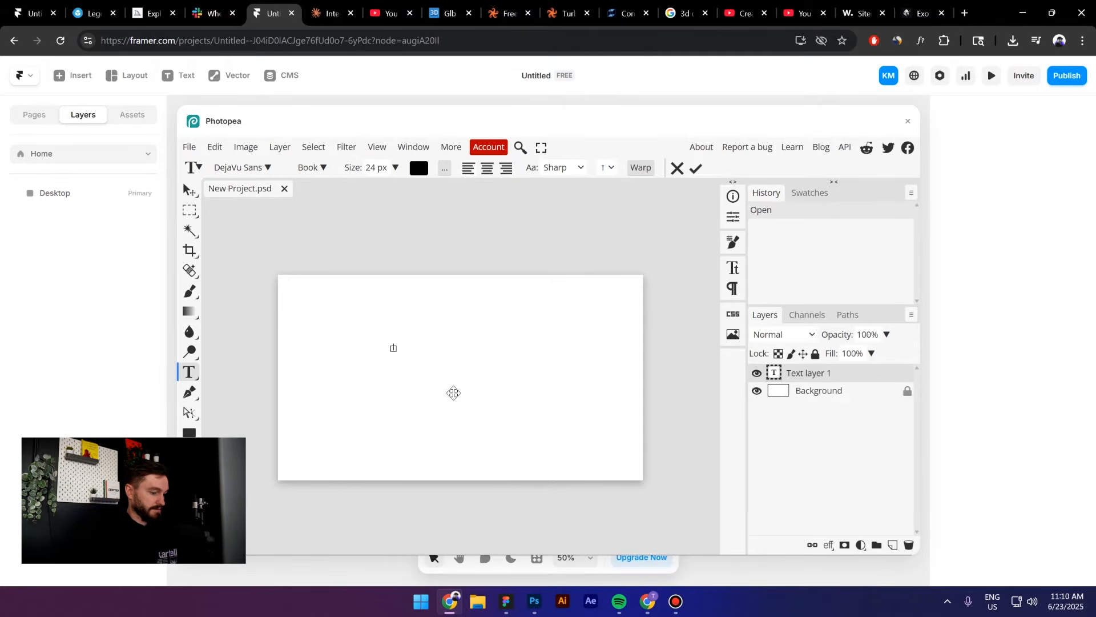
{"action": "type", "text": "framer"}
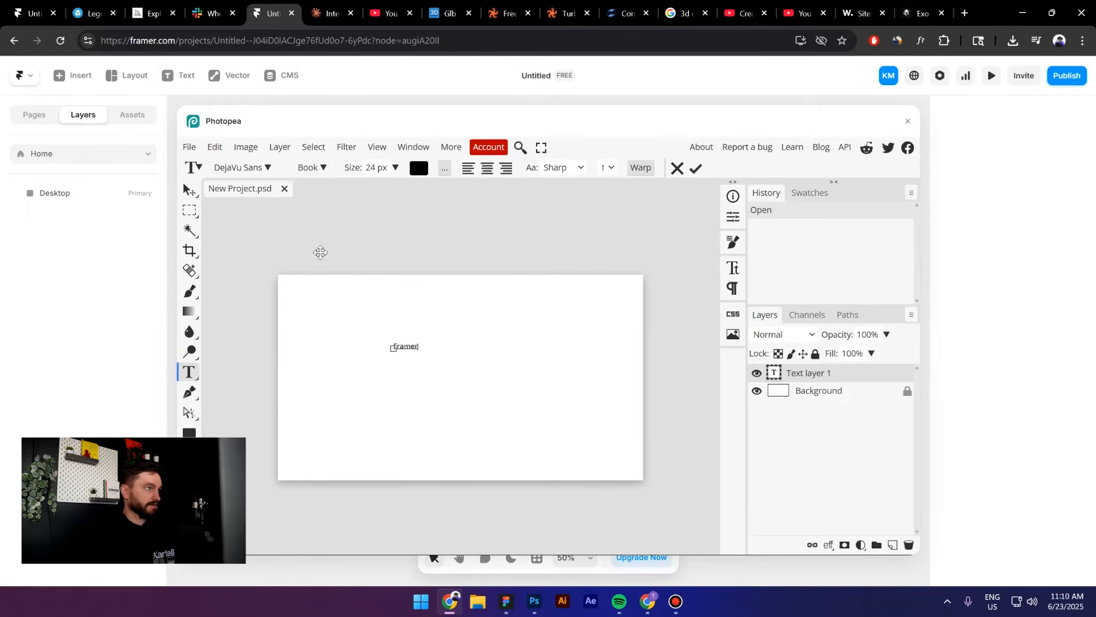
{"action": "left_click", "coordinate": [189, 190]}
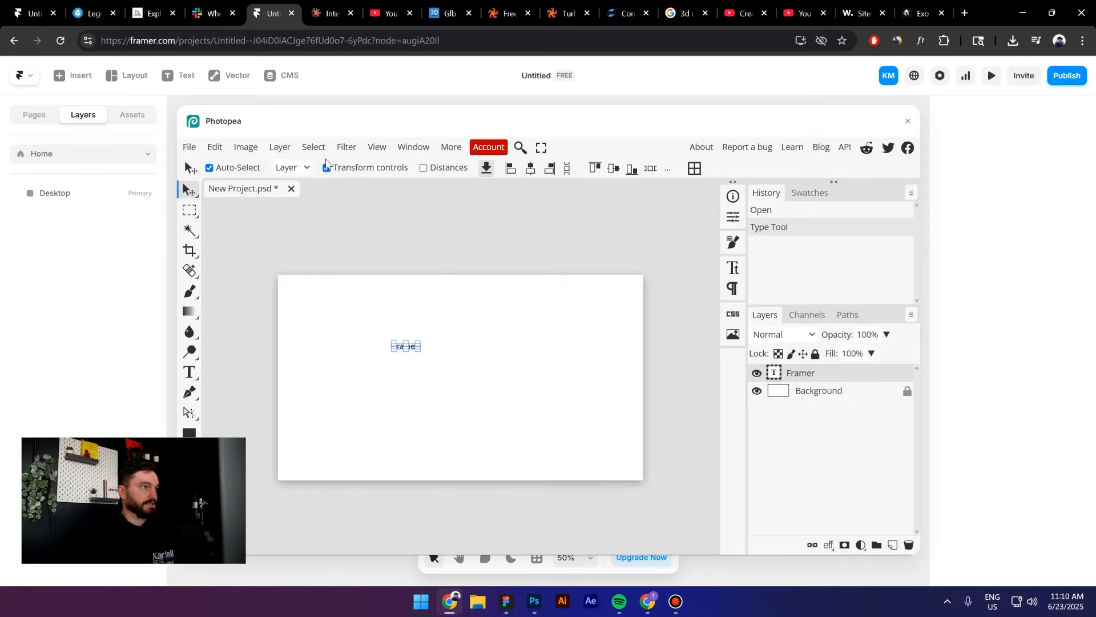
Scale the Framer text up to about 1013% and centre it on the canvas.
{"action": "left_click", "coordinate": [326, 168]}
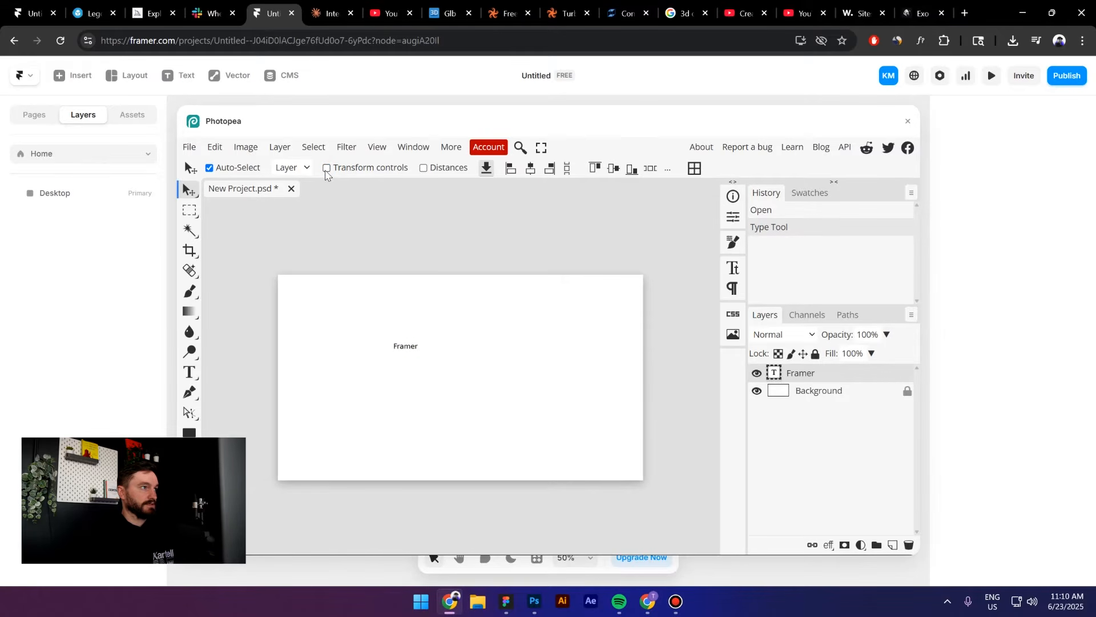
{"action": "left_click", "coordinate": [326, 168]}
{"action": "left_click_drag", "start_coordinate": [422, 353], "coordinate": [646, 457]}
{"action": "left_click_drag", "start_coordinate": [542, 367], "coordinate": [488, 394]}
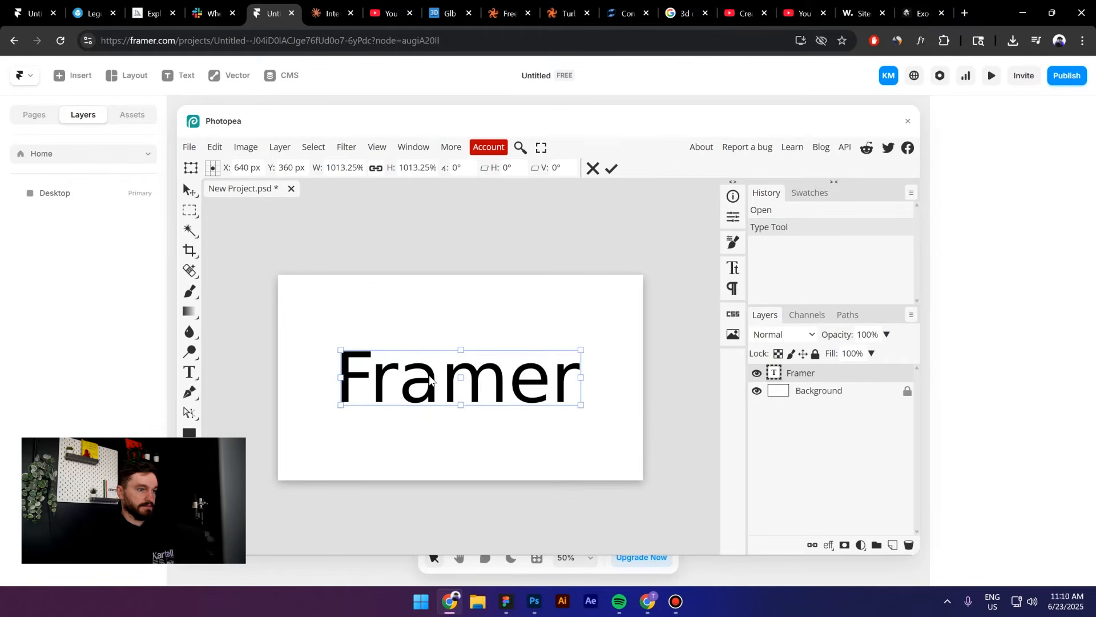
{"action": "key", "text": "Return"}
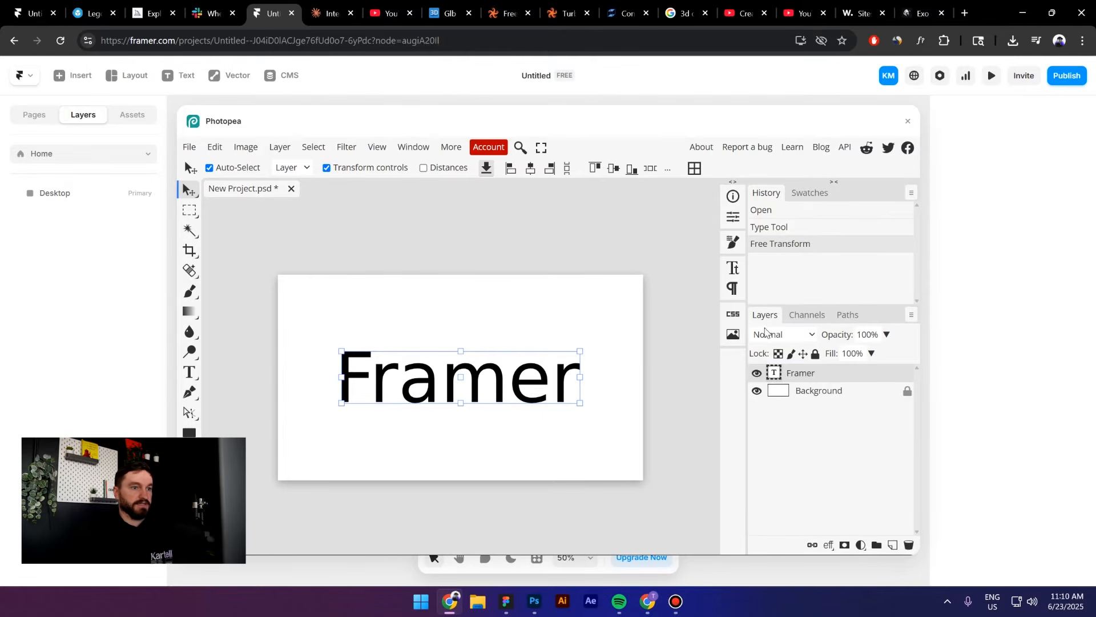
Search the image gallery for "mountains" and place the photo of the snowy peak against a blue sky.
{"action": "left_click", "coordinate": [733, 334]}
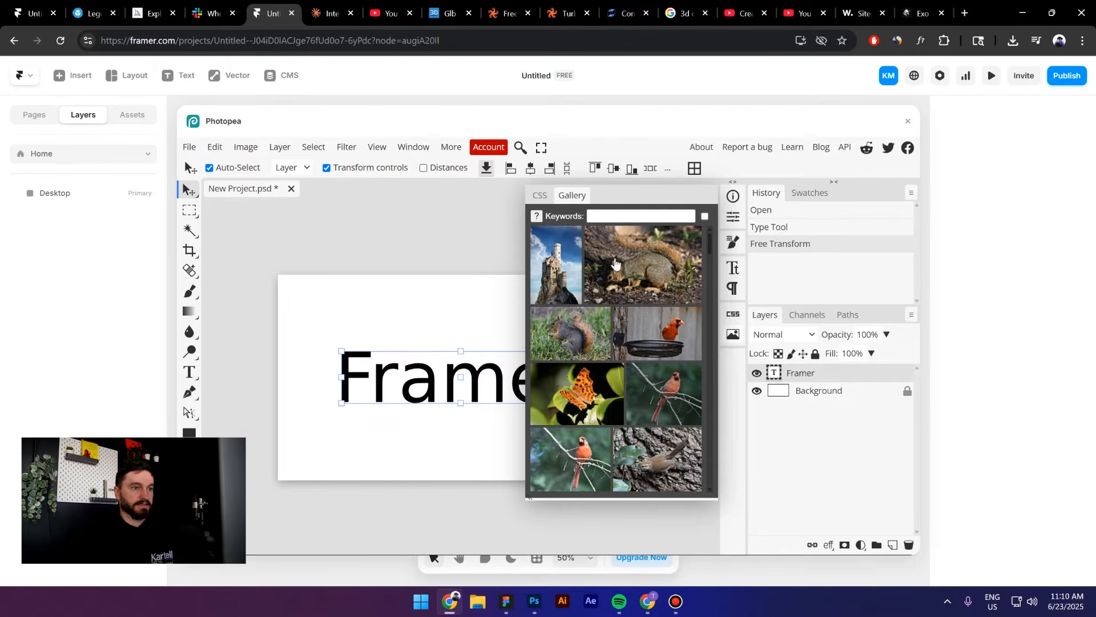
{"action": "left_click", "coordinate": [616, 215]}
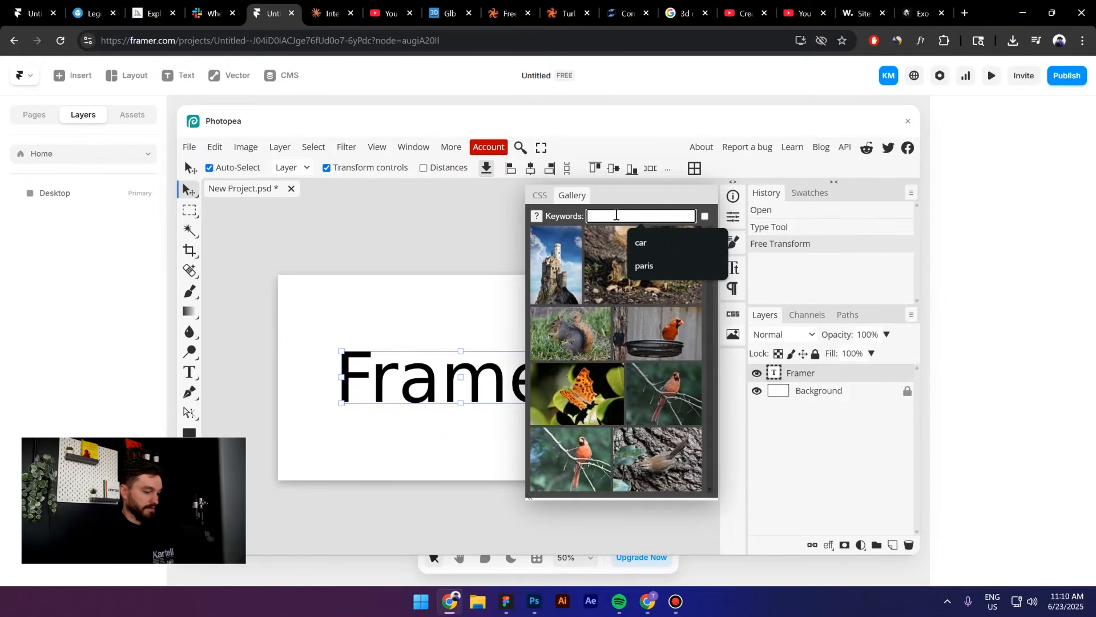
{"action": "type", "text": "mountains"}
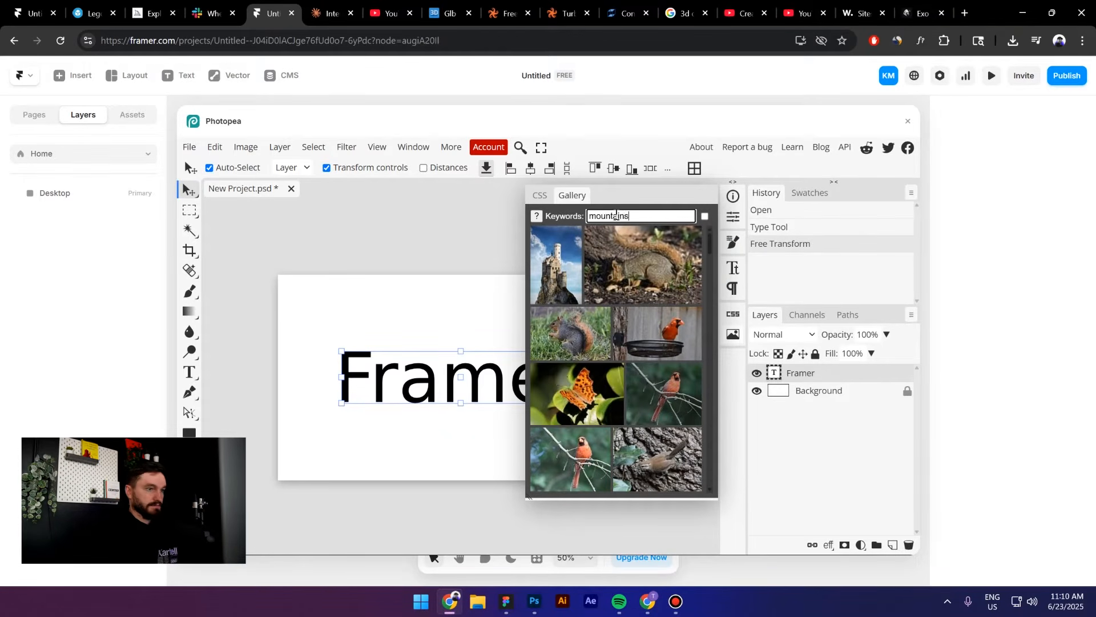
{"action": "key", "text": "Return"}
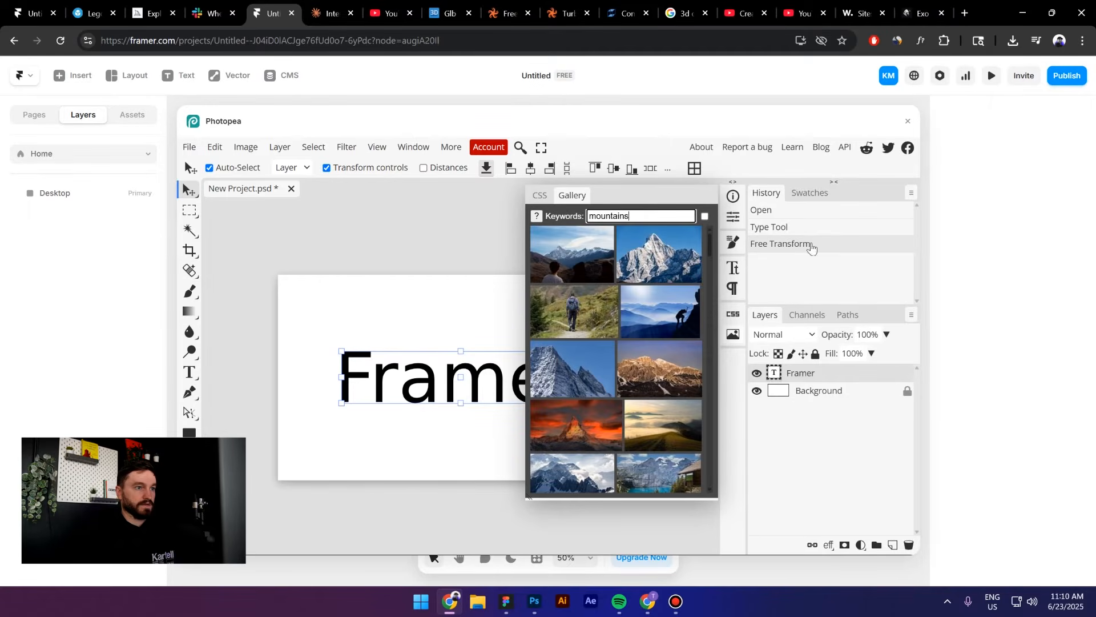
{"action": "left_click", "coordinate": [642, 258]}
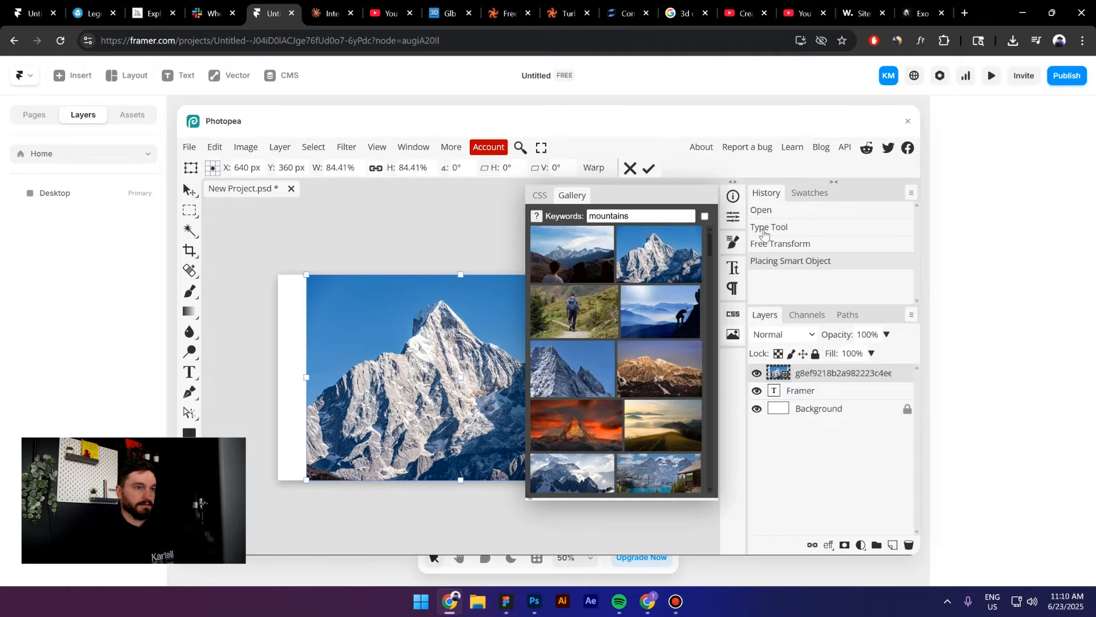
{"action": "left_click", "coordinate": [734, 336]}
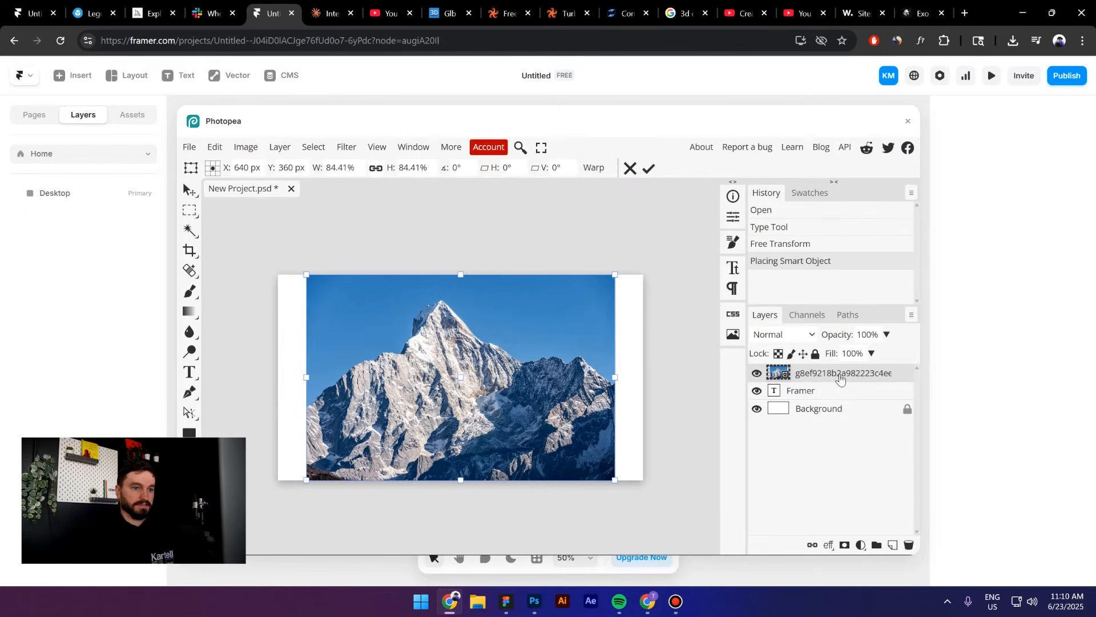
Move the mountain photo's layer below the Framer text and enlarge the photo until it covers the whole canvas, with its peak lowered slightly.
{"action": "left_click_drag", "start_coordinate": [839, 379], "coordinate": [817, 394]}
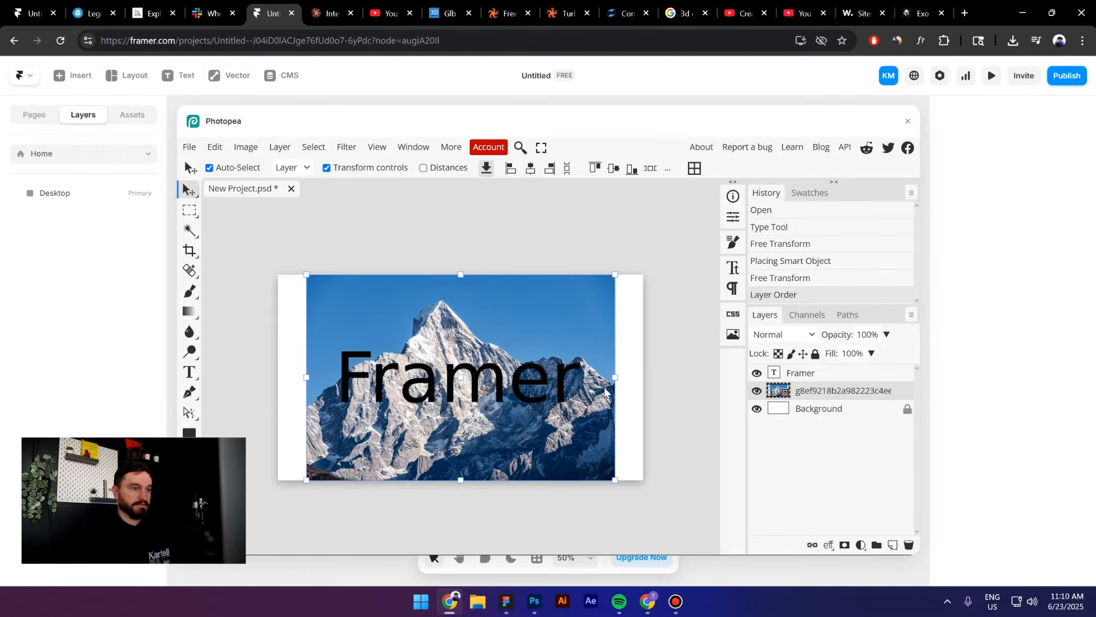
{"action": "left_click_drag", "start_coordinate": [616, 377], "coordinate": [647, 378]}
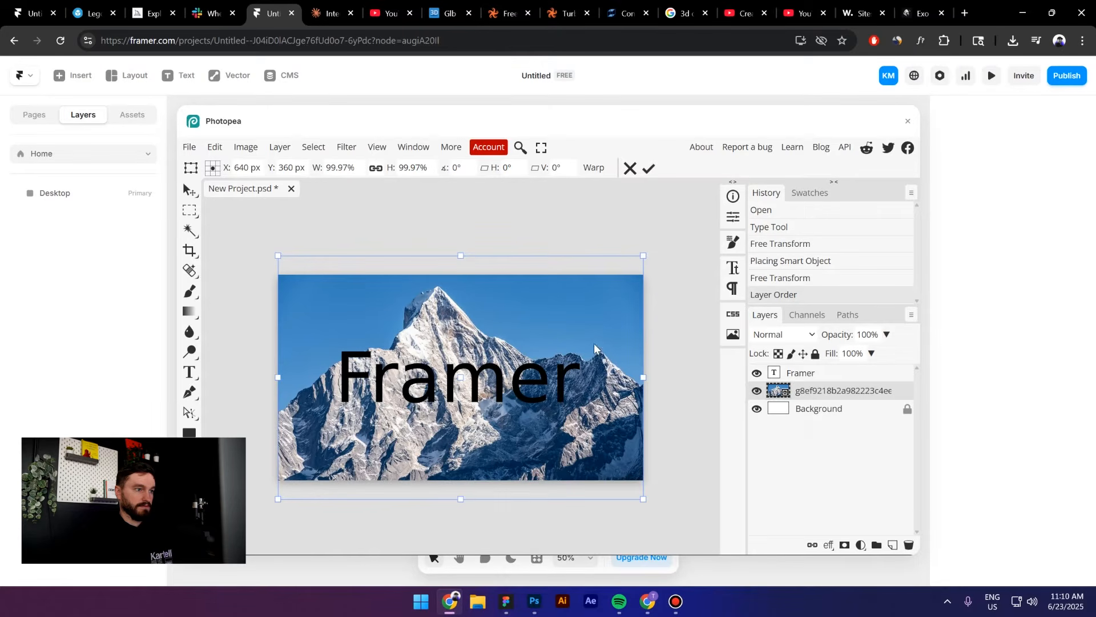
{"action": "left_click_drag", "start_coordinate": [594, 346], "coordinate": [594, 370]}
{"action": "left_click_drag", "start_coordinate": [644, 398], "coordinate": [677, 398]}
{"action": "left_click_drag", "start_coordinate": [579, 326], "coordinate": [578, 342]}
{"action": "key", "text": "Return"}
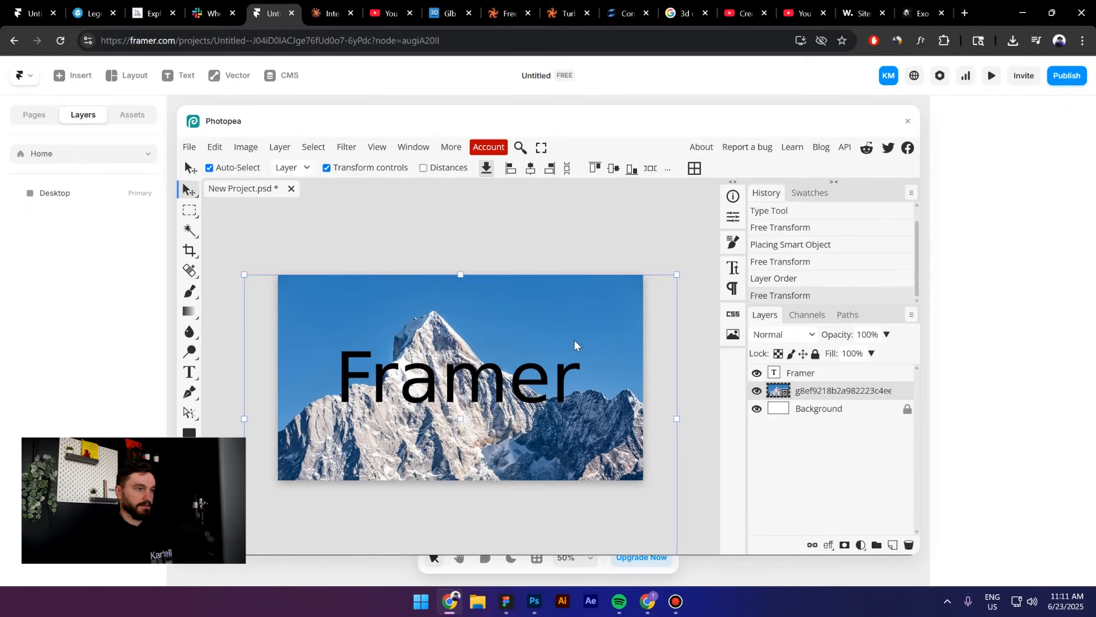
Hide the Framer text layer so that only the mountain photo shows.
{"action": "key", "text": "z"}
{"action": "left_click", "coordinate": [432, 332]}
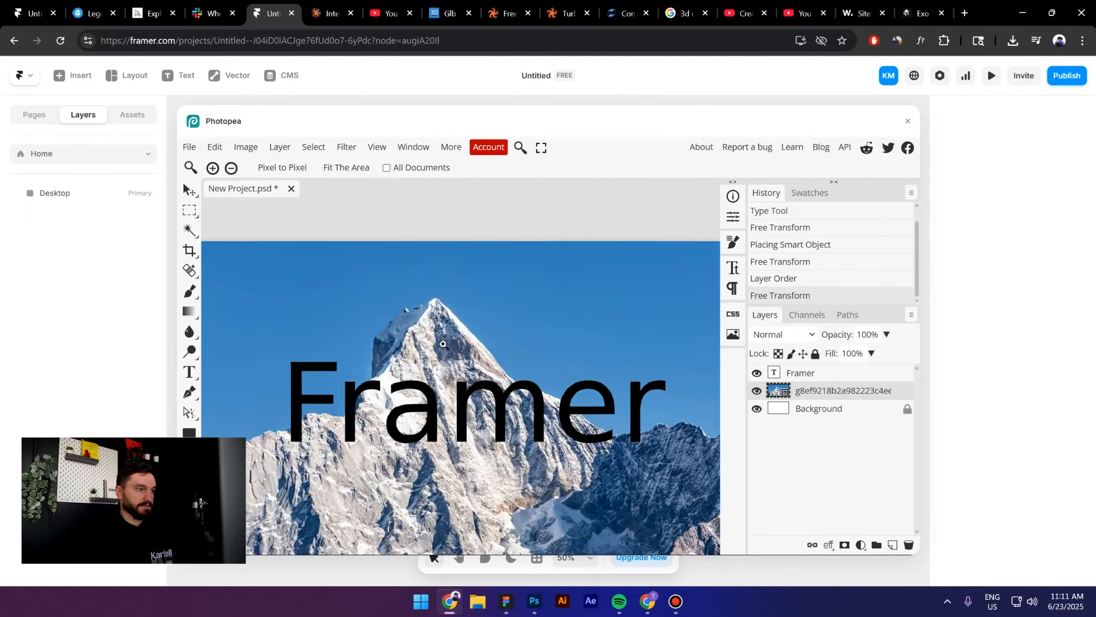
{"action": "left_click_drag", "start_coordinate": [380, 374], "coordinate": [385, 382]}
{"action": "left_click_drag", "start_coordinate": [485, 325], "coordinate": [374, 331]}
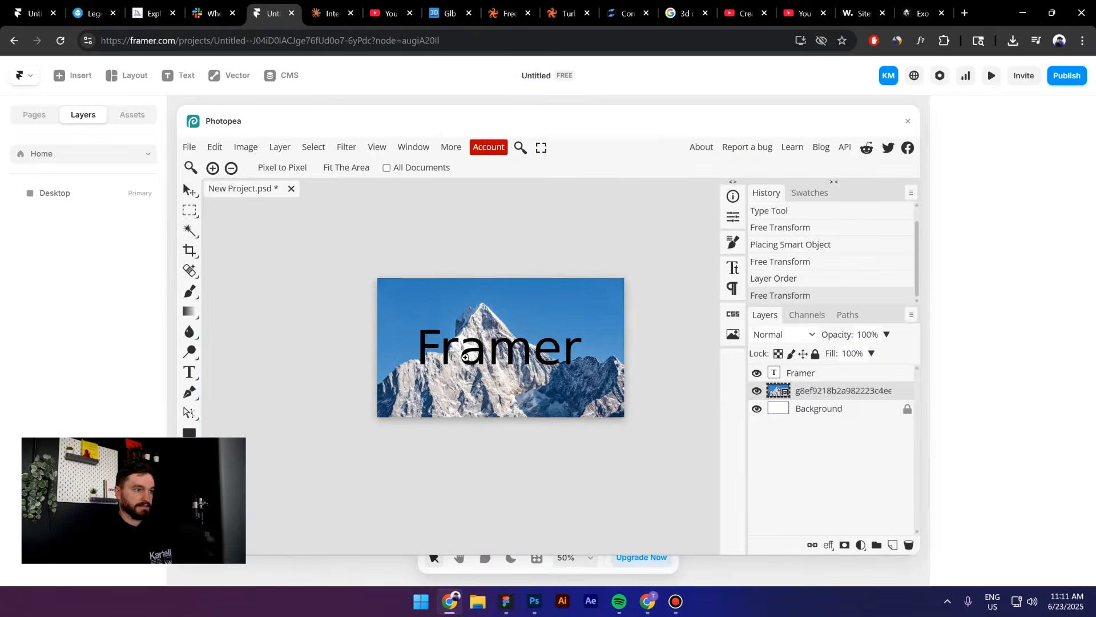
{"action": "left_click_drag", "start_coordinate": [446, 340], "coordinate": [472, 374]}
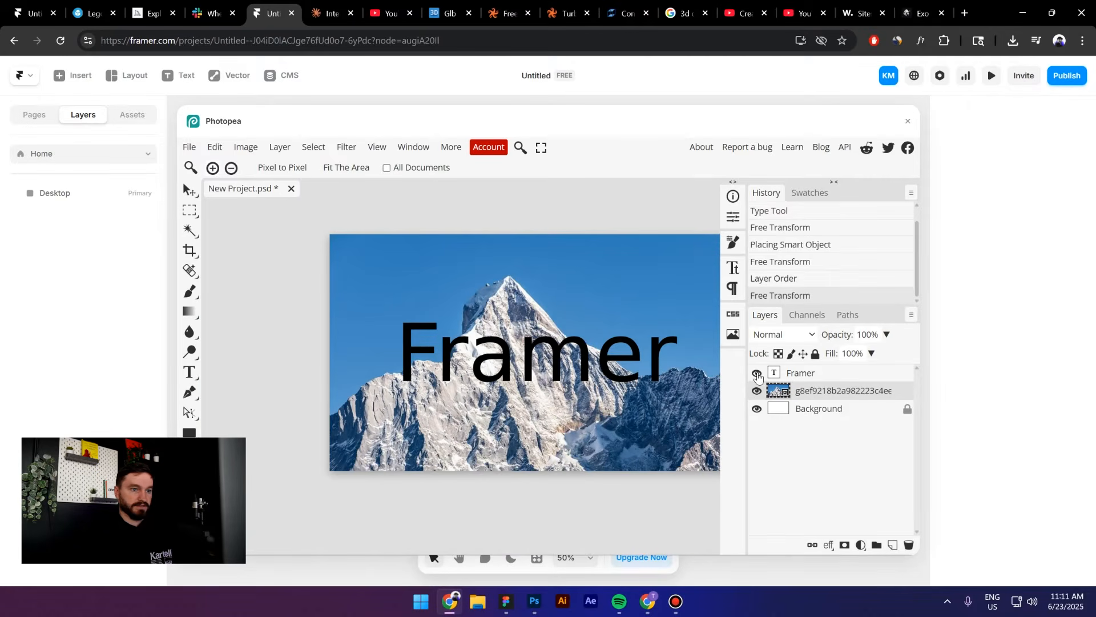
{"action": "left_click", "coordinate": [756, 373]}
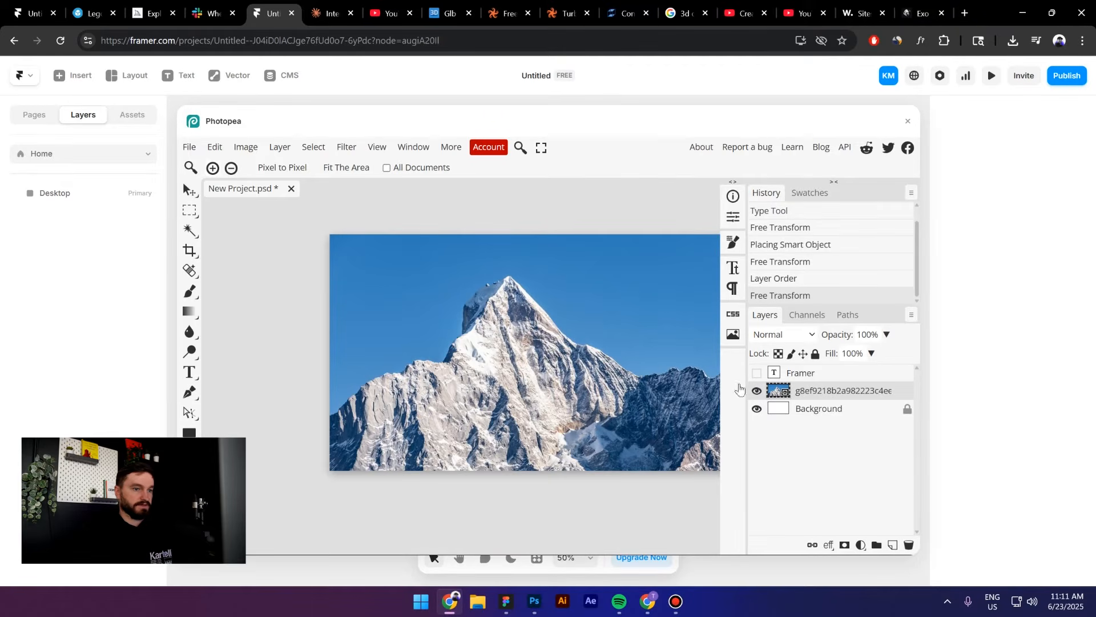
{"action": "left_click_drag", "start_coordinate": [462, 367], "coordinate": [470, 396]}
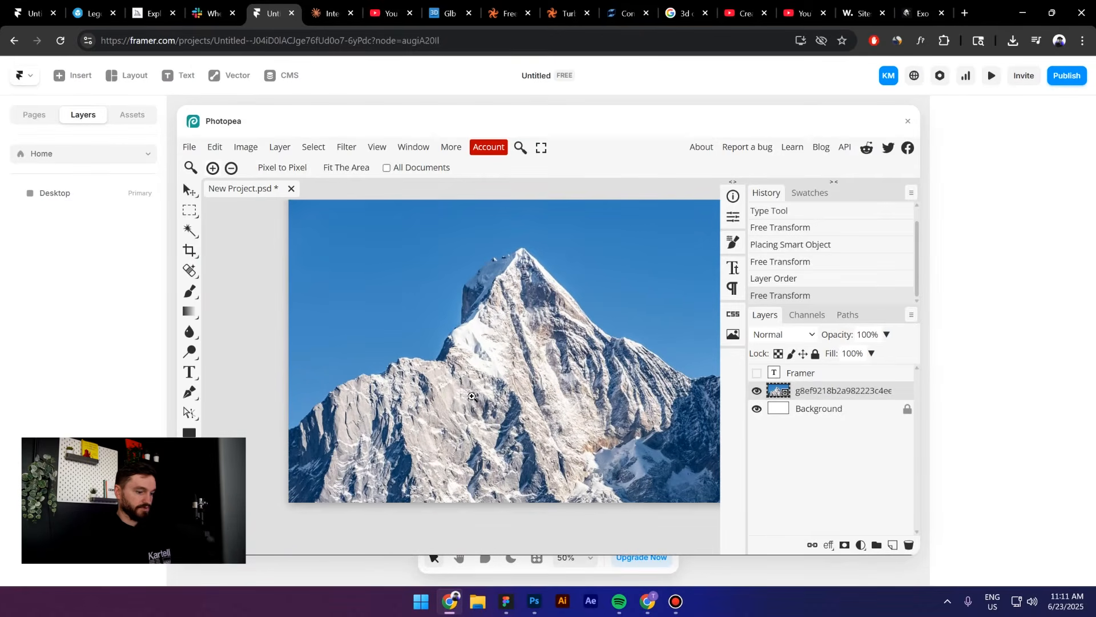
Start a Pen tool path at the photo's left edge and trace the lower left slope of the mountain ridge.
{"action": "key", "text": "p"}
{"action": "key", "text": "z"}
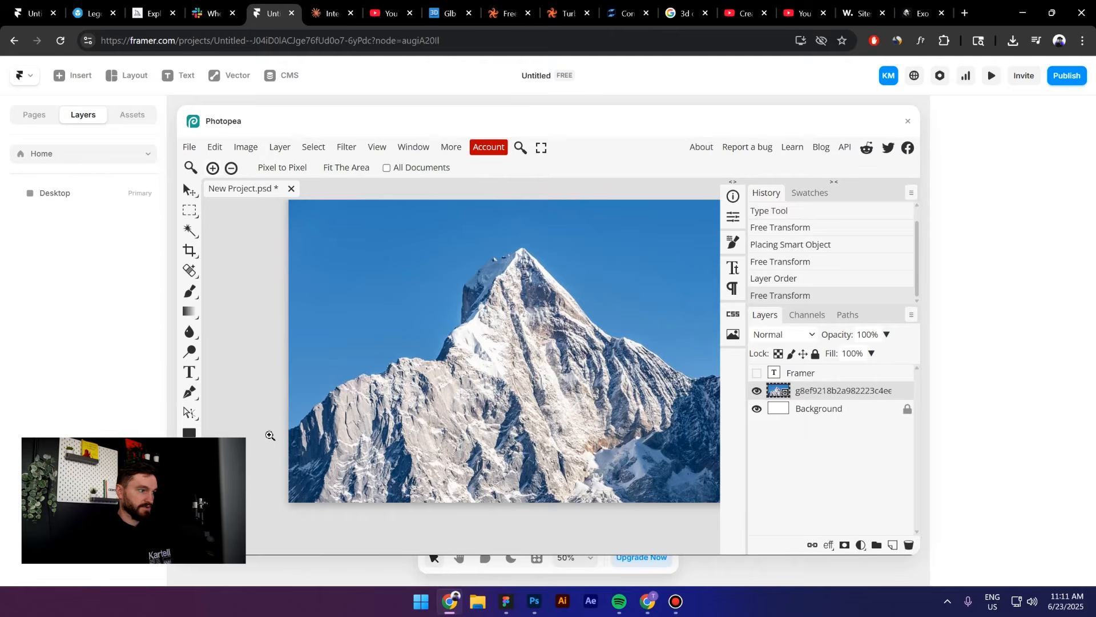
{"action": "left_click_drag", "start_coordinate": [286, 436], "coordinate": [308, 419]}
{"action": "left_click", "coordinate": [190, 393]}
{"action": "left_click", "coordinate": [311, 408]}
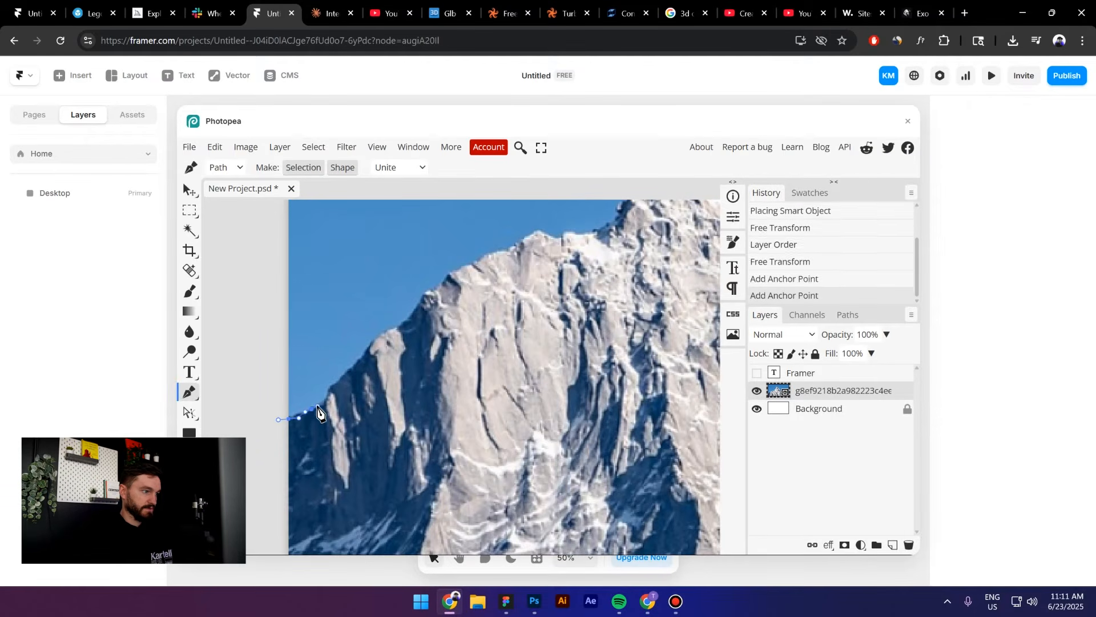
{"action": "left_click", "coordinate": [330, 393]}
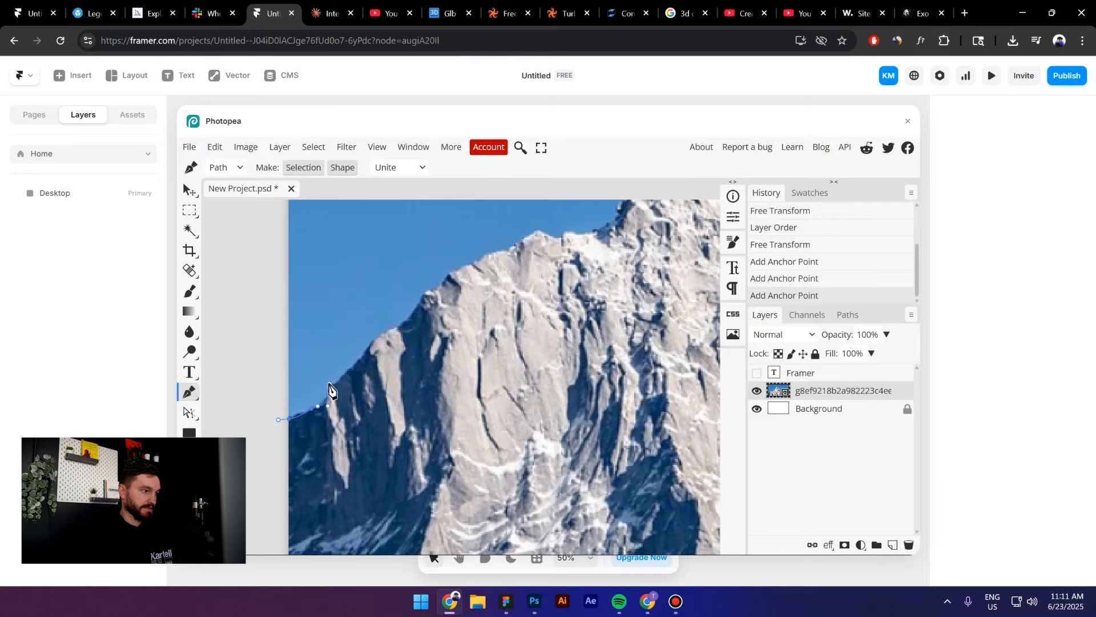
{"action": "left_click", "coordinate": [363, 356]}
{"action": "left_click", "coordinate": [371, 344]}
{"action": "left_click", "coordinate": [380, 335]}
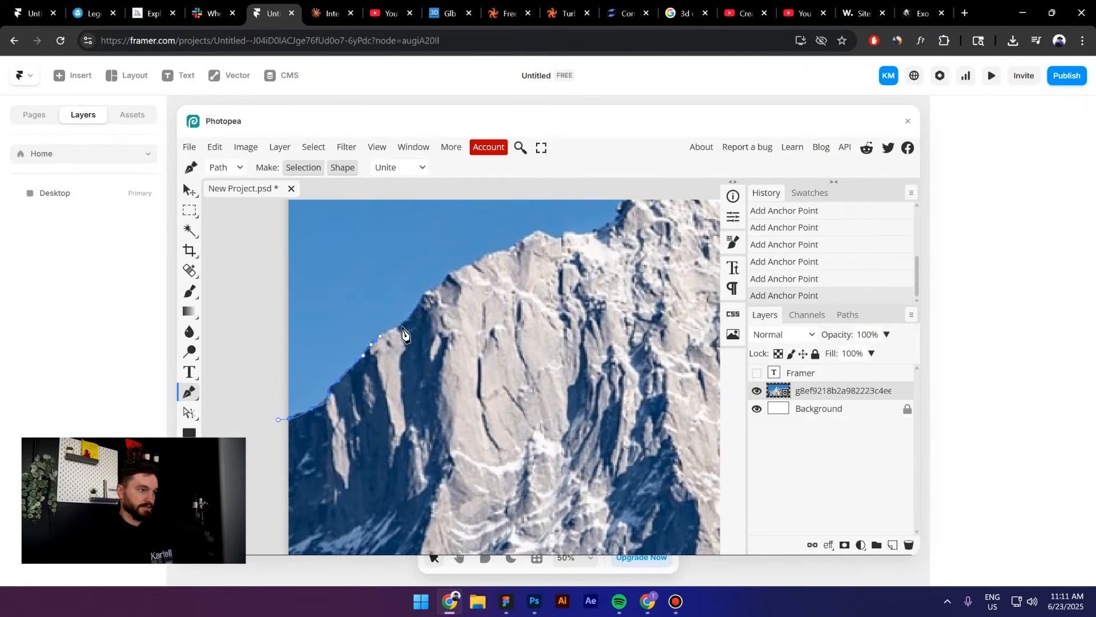
Continue the path along the ridge, over the peak and down to the photo's right edge.
{"action": "left_click_drag", "start_coordinate": [403, 326], "coordinate": [526, 311]}
{"action": "left_click", "coordinate": [398, 357]}
{"action": "left_click", "coordinate": [416, 344]}
{"action": "left_click", "coordinate": [478, 345]}
{"action": "left_click_drag", "start_coordinate": [526, 312], "coordinate": [493, 346]}
{"action": "left_click", "coordinate": [535, 326]}
{"action": "left_click", "coordinate": [526, 329]}
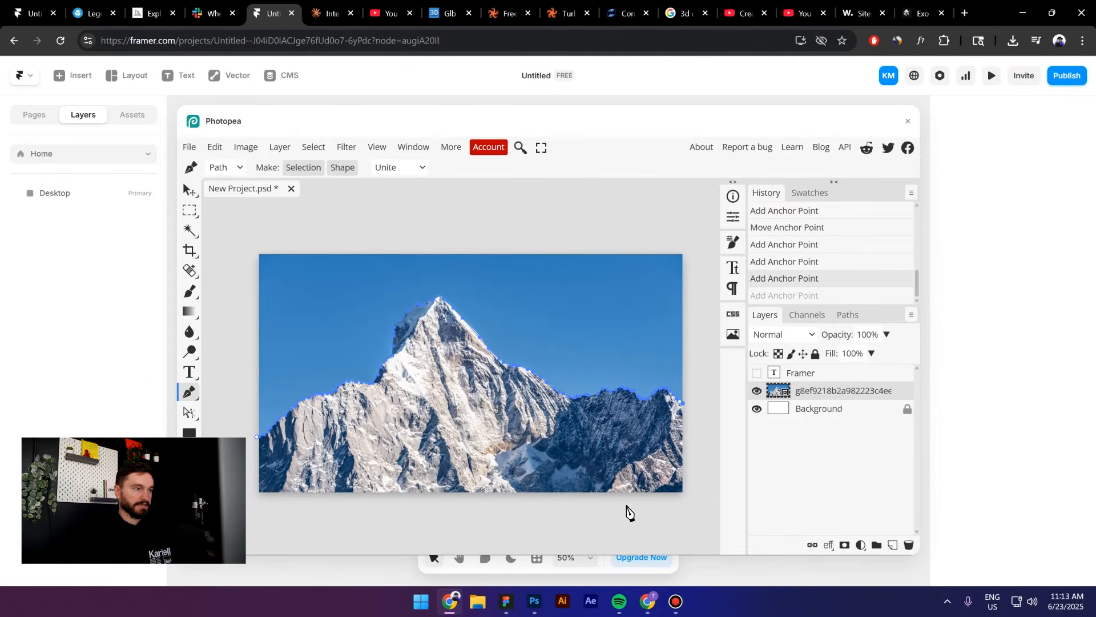
Close the path around the area below the photo and convert it into a selection of the mountain.
{"action": "left_click", "coordinate": [683, 510]}
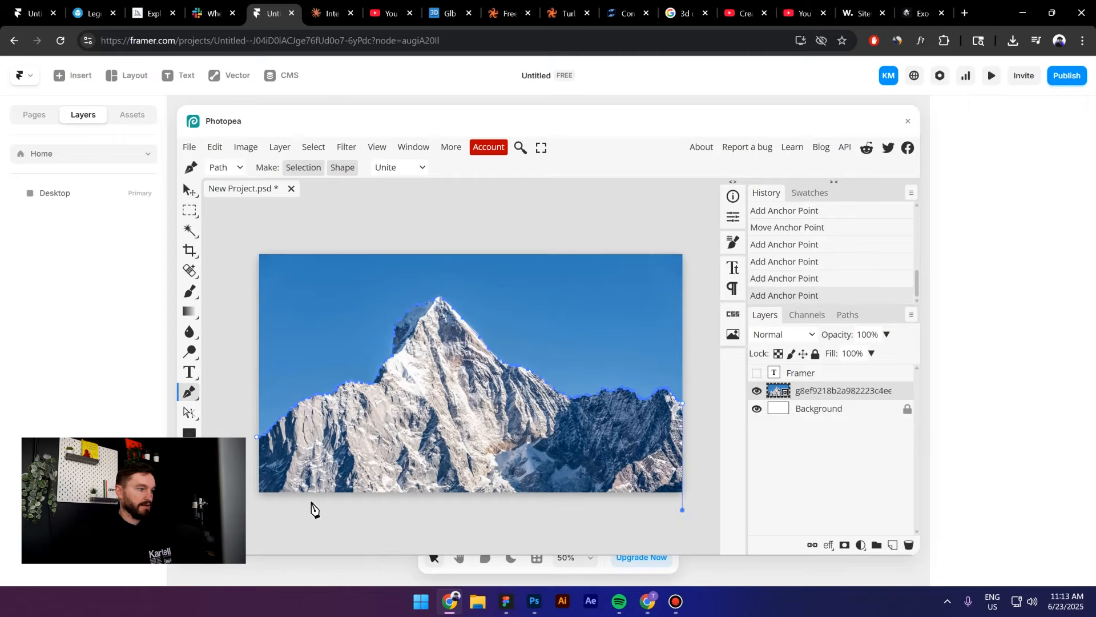
{"action": "left_click", "coordinate": [244, 502]}
{"action": "left_click", "coordinate": [256, 440]}
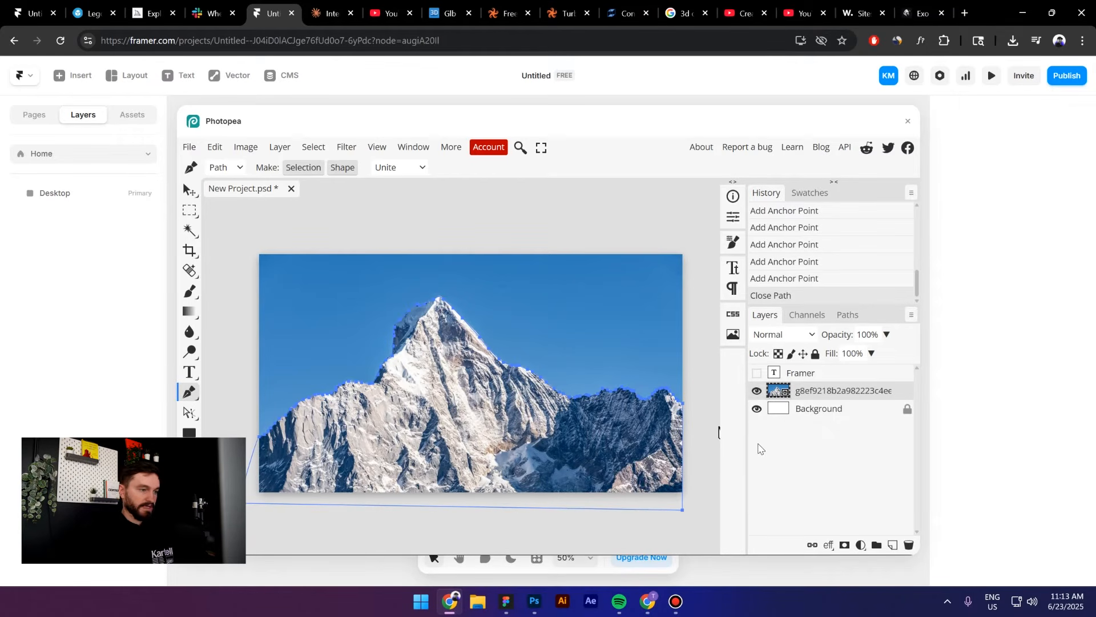
{"action": "key", "text": "ctrl+Return"}
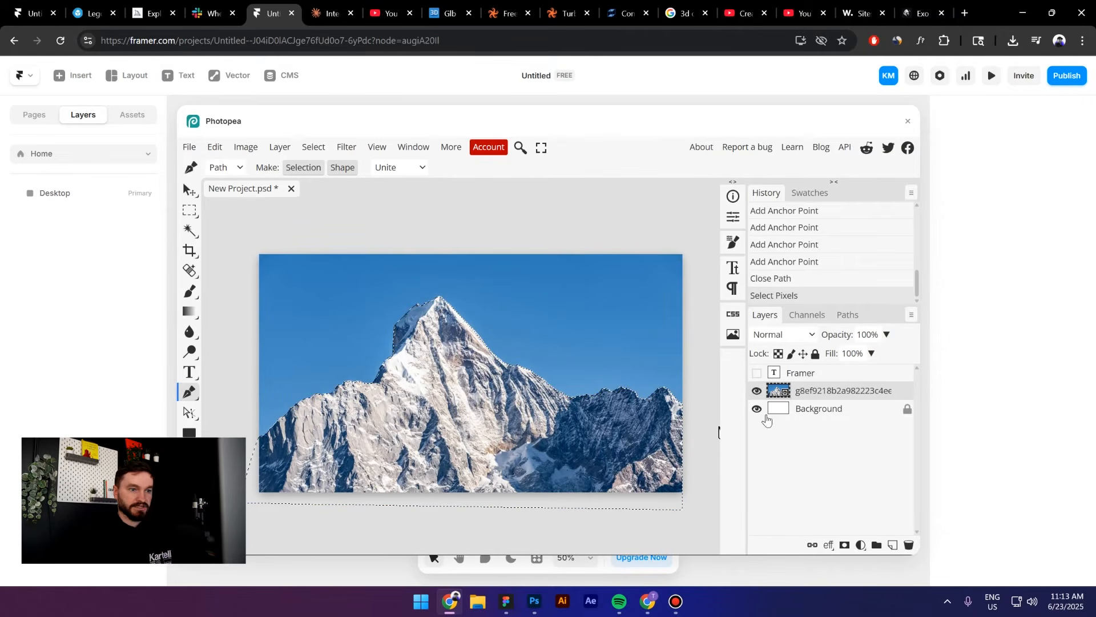
Add a raster mask from the selection to the mountain photo's layer to cut away the sky.
{"action": "left_click", "coordinate": [844, 545]}
{"action": "key", "text": "ctrl+z"}
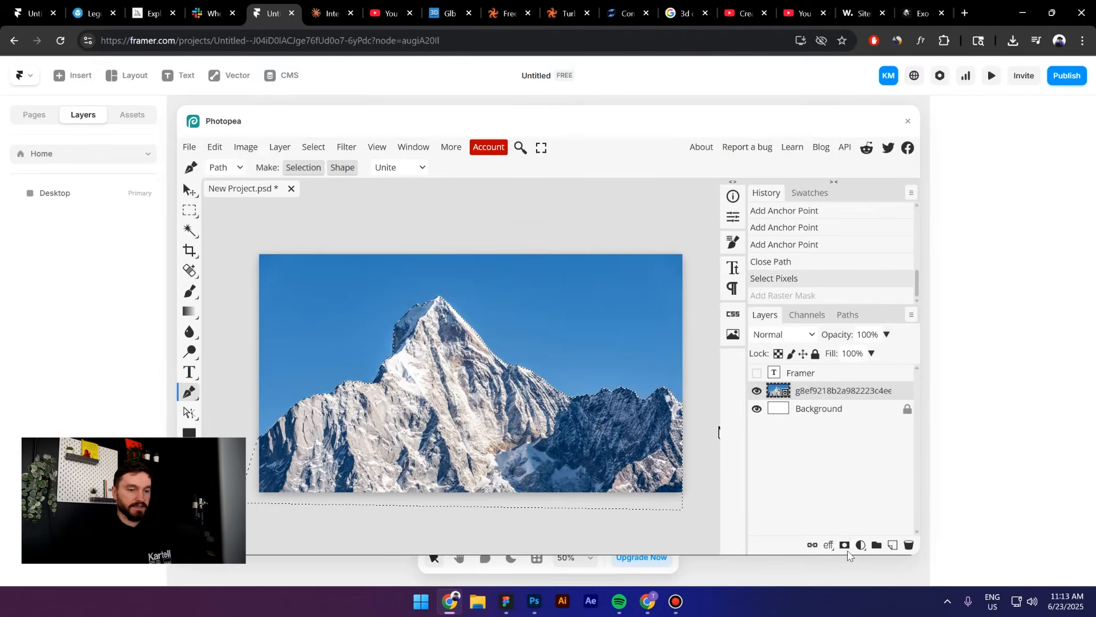
{"action": "left_click", "coordinate": [845, 544]}
{"action": "key", "text": "v"}
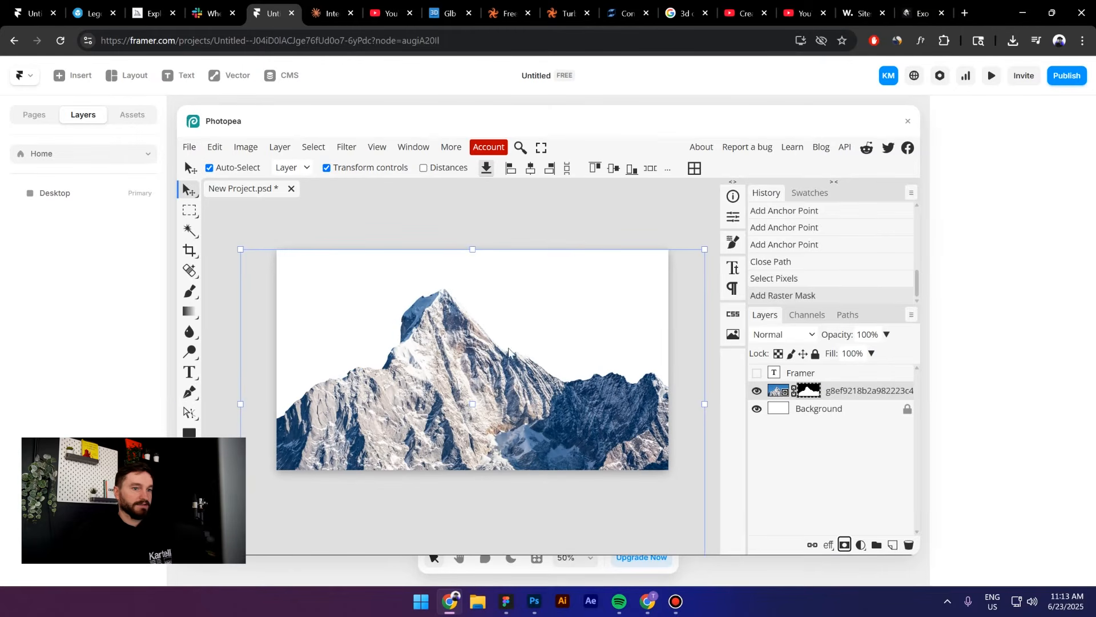
Show the Framer text layer beneath the masked mountain layer and raise the text to the height of the peak.
{"action": "left_click", "coordinate": [756, 372]}
{"action": "left_click_drag", "start_coordinate": [788, 378], "coordinate": [820, 402]}
{"action": "key", "text": "z"}
{"action": "left_click", "coordinate": [451, 330]}
{"action": "left_click", "coordinate": [451, 329], "text": "alt"}
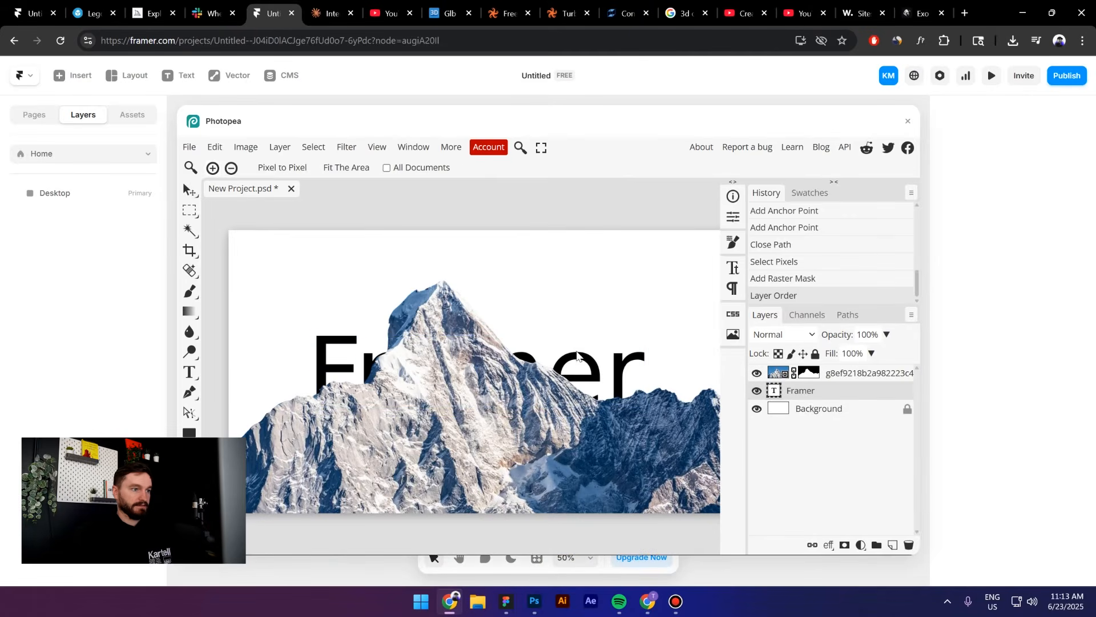
{"action": "key", "text": "v"}
{"action": "left_click_drag", "start_coordinate": [578, 362], "coordinate": [578, 311]}
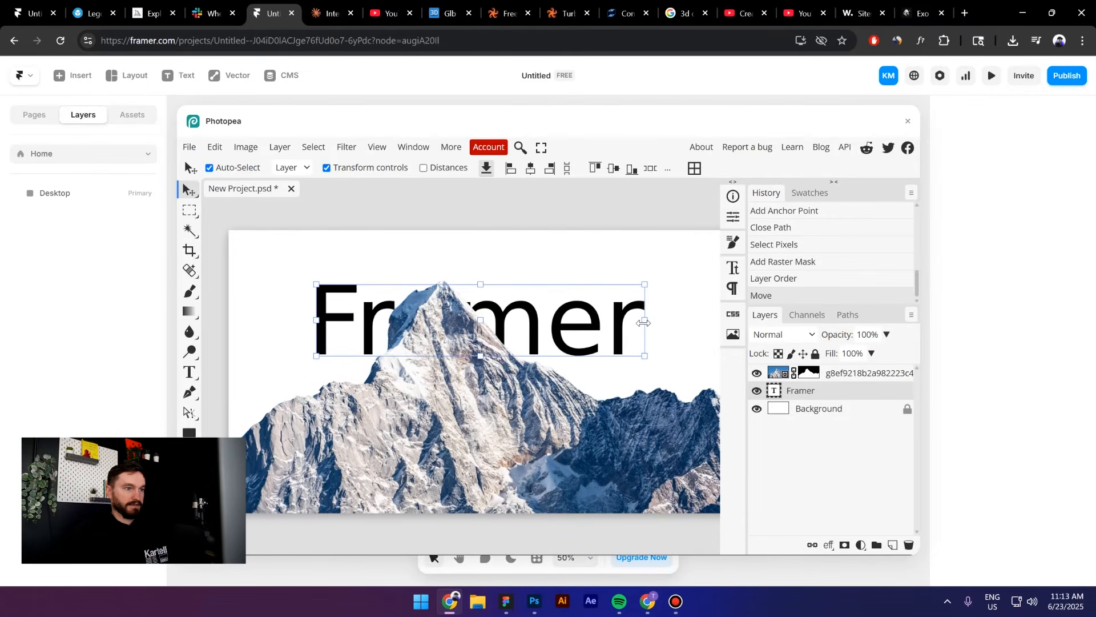
Enlarge the Framer text proportionally to about 130% and select the Background layer.
{"action": "left_click_drag", "start_coordinate": [650, 324], "coordinate": [690, 320]}
{"action": "scroll", "coordinate": [525, 329], "scroll_direction": "down", "scroll_amount": 1}
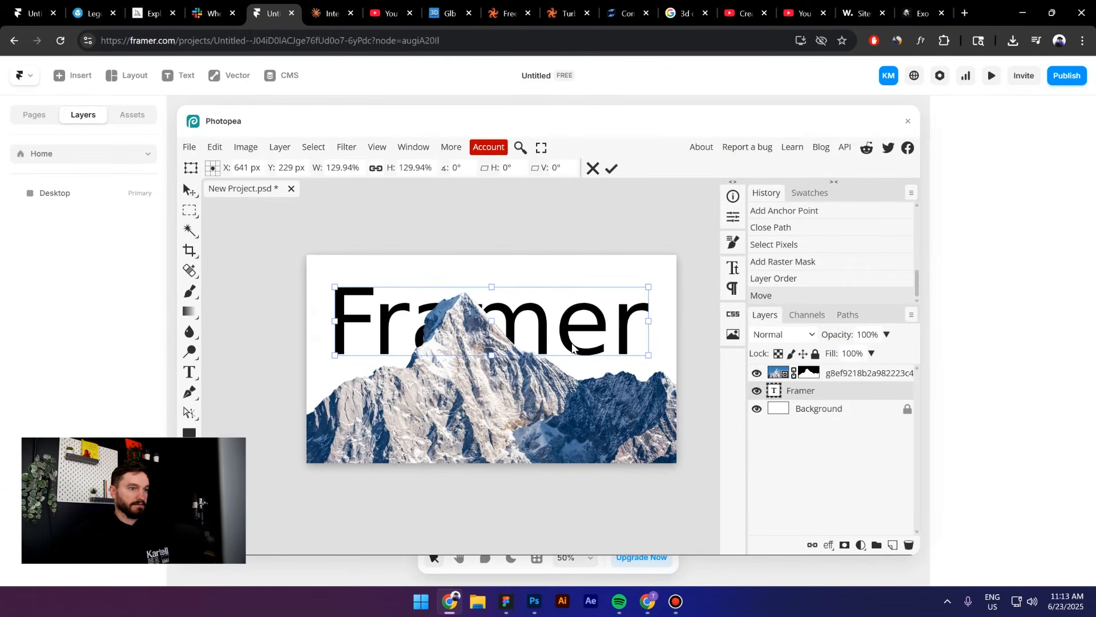
{"action": "left_click", "coordinate": [834, 409]}
Set the foreground colour to bright blue, 0ba0f0.
{"action": "left_click", "coordinate": [184, 494]}
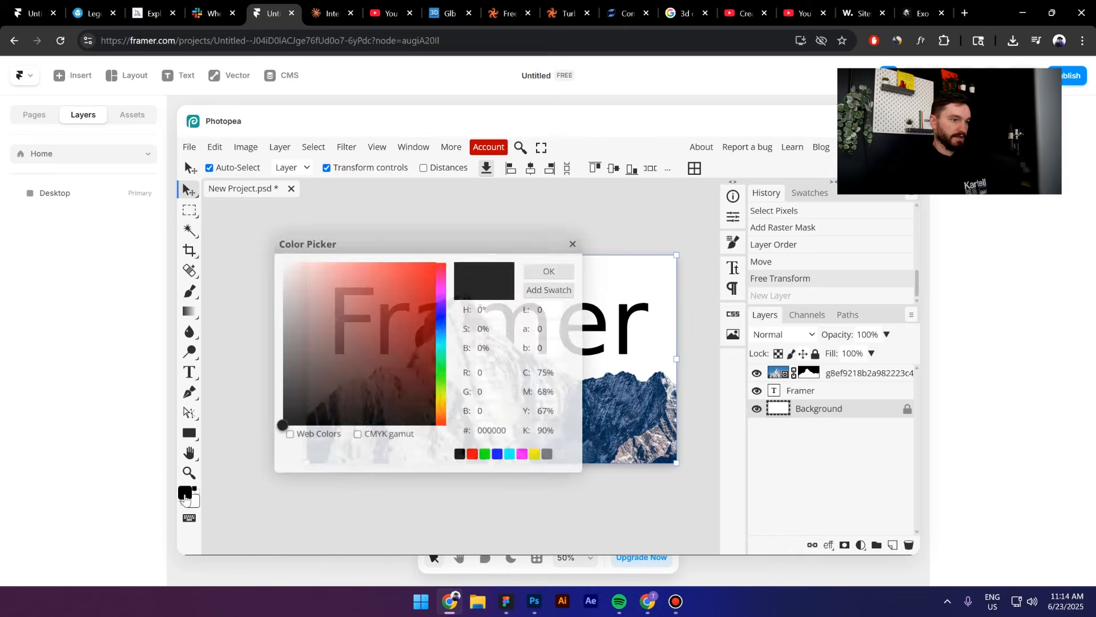
{"action": "left_click", "coordinate": [429, 293]}
{"action": "left_click", "coordinate": [442, 321]}
{"action": "left_click_drag", "start_coordinate": [442, 330], "coordinate": [441, 346]}
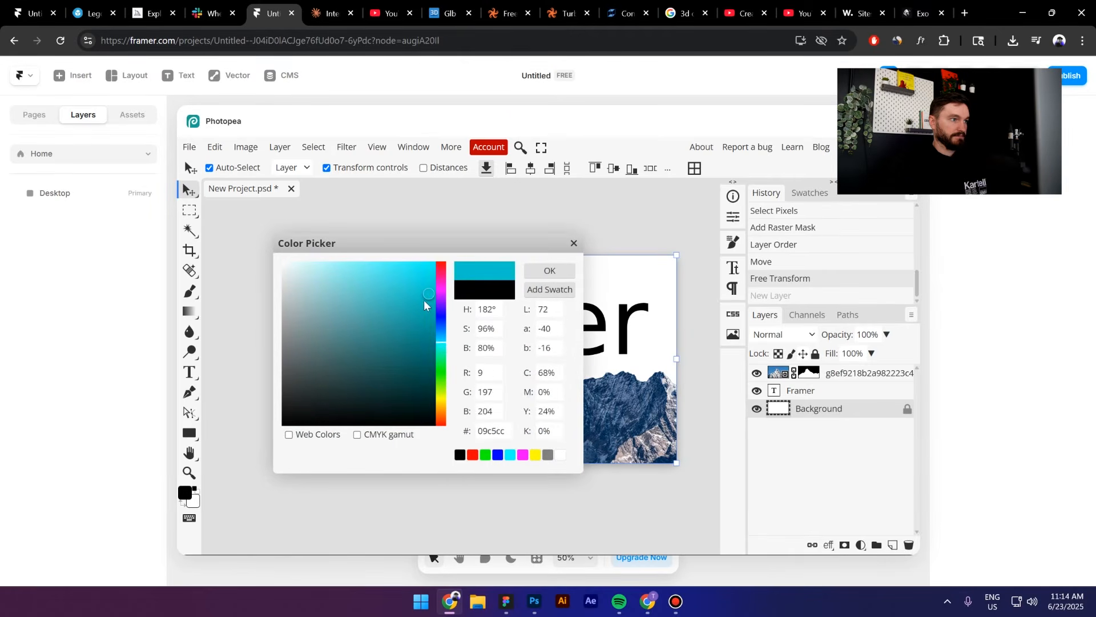
{"action": "left_click_drag", "start_coordinate": [428, 294], "coordinate": [429, 271]}
{"action": "left_click_drag", "start_coordinate": [441, 342], "coordinate": [441, 333]}
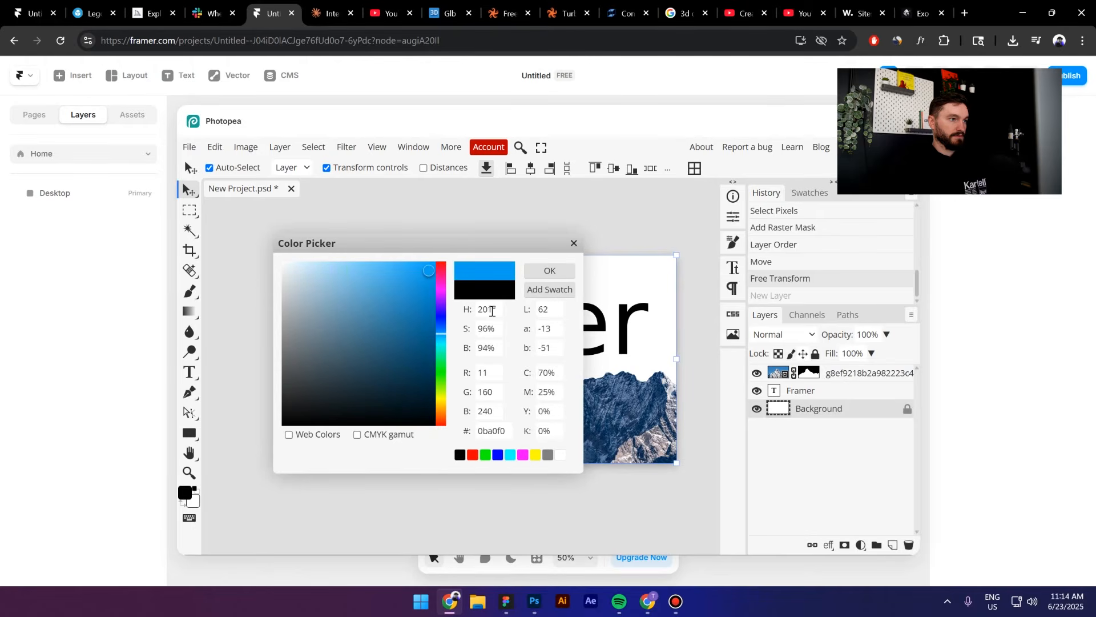
{"action": "left_click", "coordinate": [550, 271]}
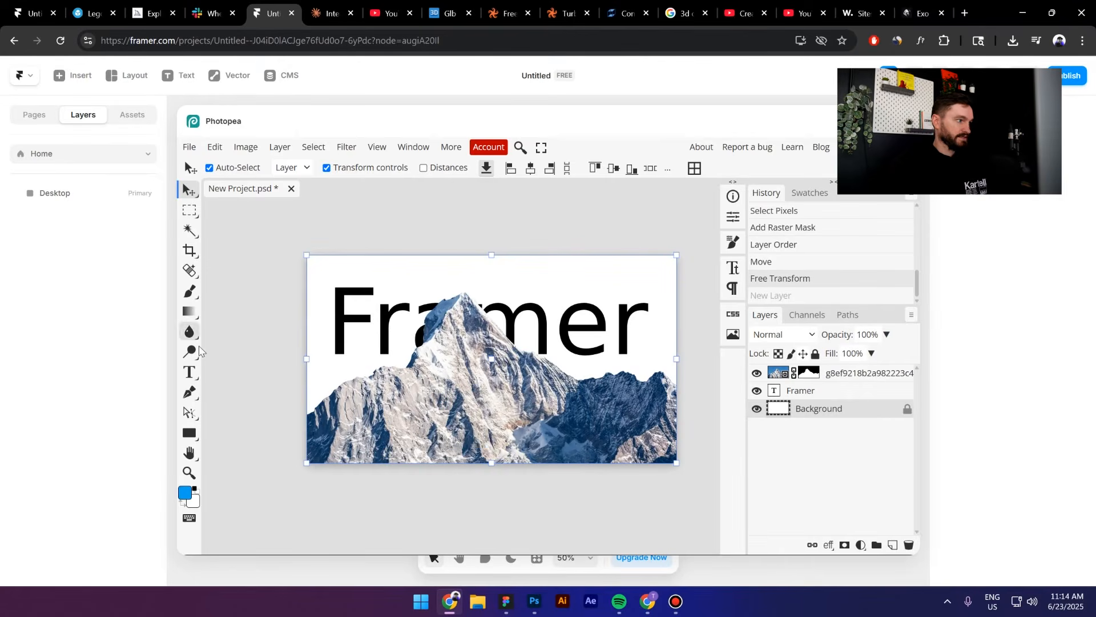
Set up a soft Brush about 382 px in size at minimal hardness, with near-white fbfaf8 sampled from the mountain snow.
{"action": "key", "text": "b"}
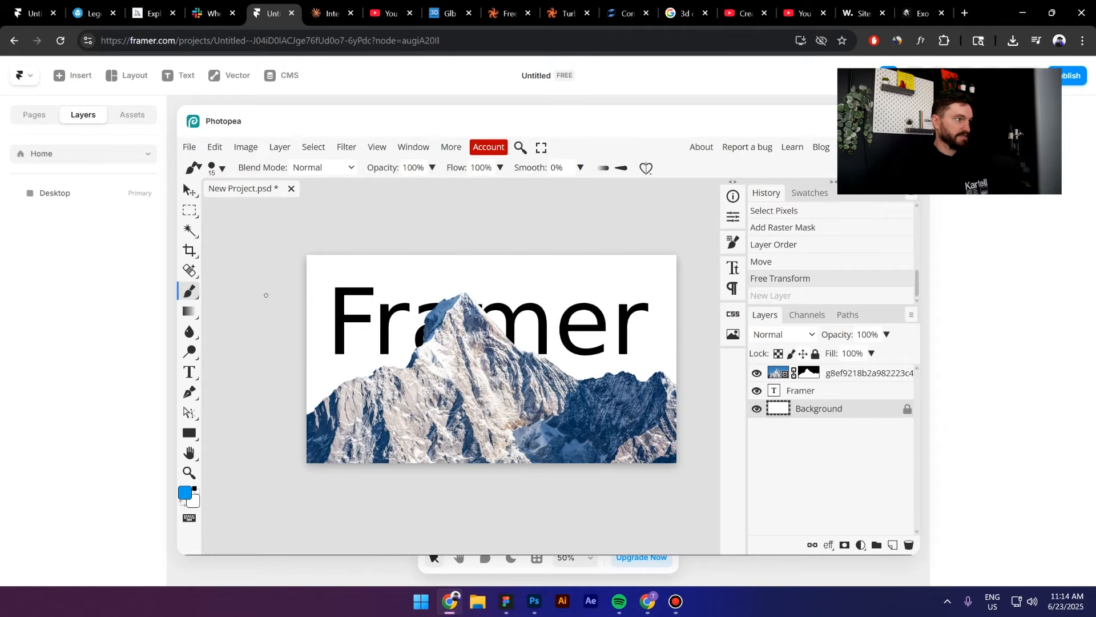
{"action": "left_click_drag", "start_coordinate": [361, 327], "coordinate": [418, 326]}
{"action": "left_click", "coordinate": [440, 350], "text": "alt"}
{"action": "right_click", "coordinate": [443, 351]}
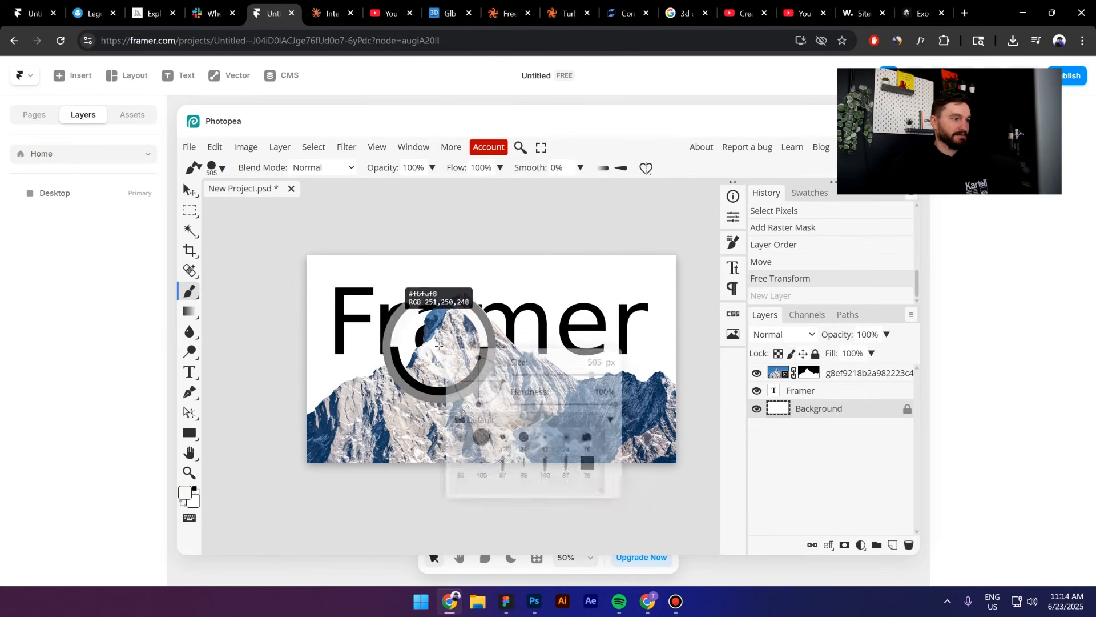
{"action": "left_click_drag", "start_coordinate": [421, 364], "coordinate": [408, 208]}
{"action": "mouse_move", "coordinate": [439, 320]}
{"action": "left_mouse_down"}
{"action": "mouse_move", "coordinate": [453, 340]}
{"action": "mouse_move", "coordinate": [440, 337]}
{"action": "left_mouse_up"}
{"action": "left_click", "coordinate": [223, 168]}
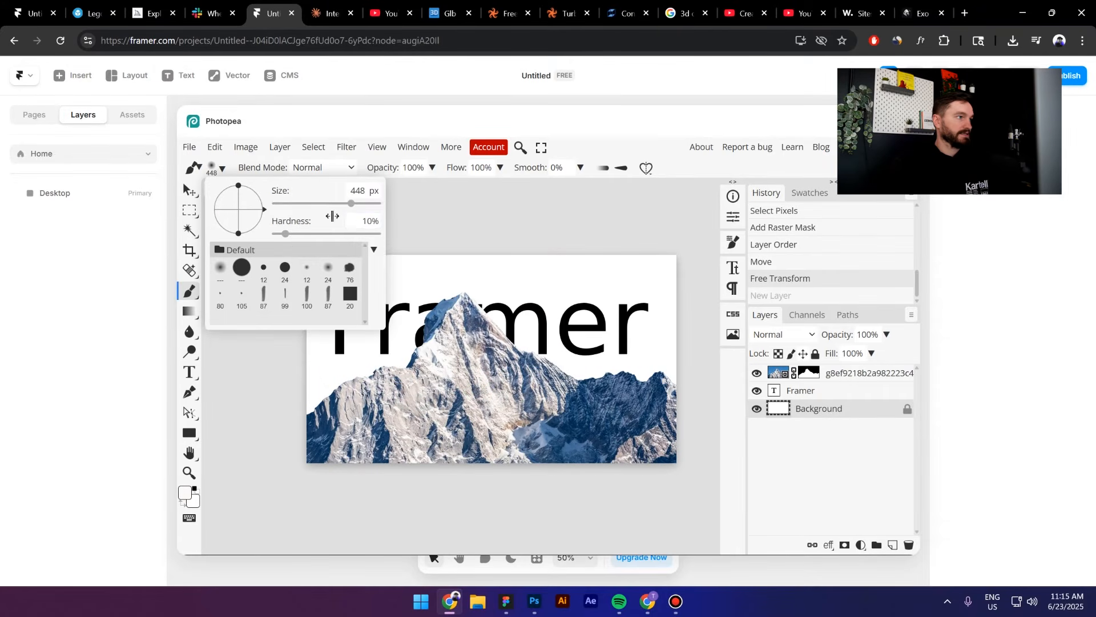
{"action": "left_click_drag", "start_coordinate": [335, 205], "coordinate": [347, 206]}
{"action": "left_click", "coordinate": [220, 168]}
{"action": "left_click_drag", "start_coordinate": [285, 234], "coordinate": [244, 237]}
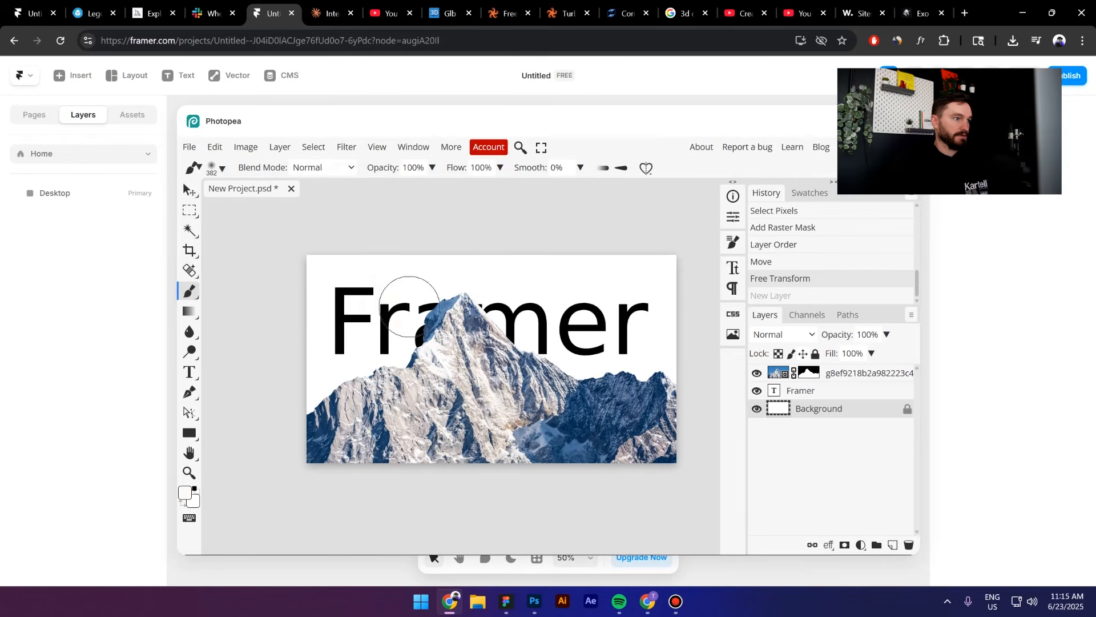
Brush near-white behind the peak on the Background, and again on a new layer added above it.
{"action": "mouse_move", "coordinate": [410, 307]}
{"action": "left_mouse_down"}
{"action": "mouse_move", "coordinate": [423, 335]}
{"action": "mouse_move", "coordinate": [486, 309]}
{"action": "mouse_move", "coordinate": [428, 345]}
{"action": "left_mouse_up"}
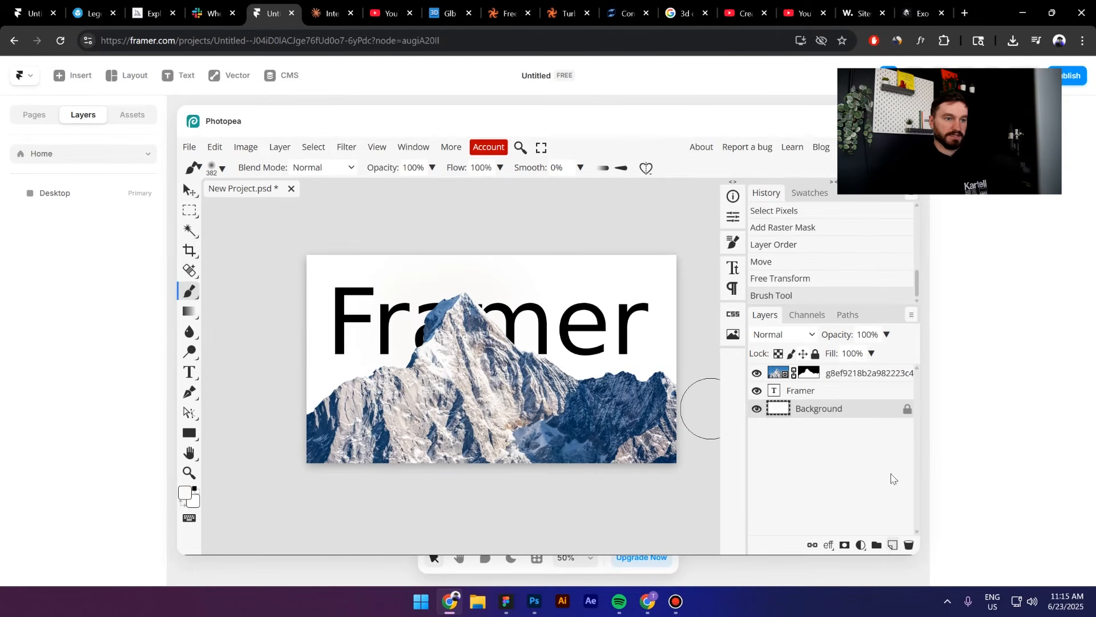
{"action": "left_click", "coordinate": [892, 544]}
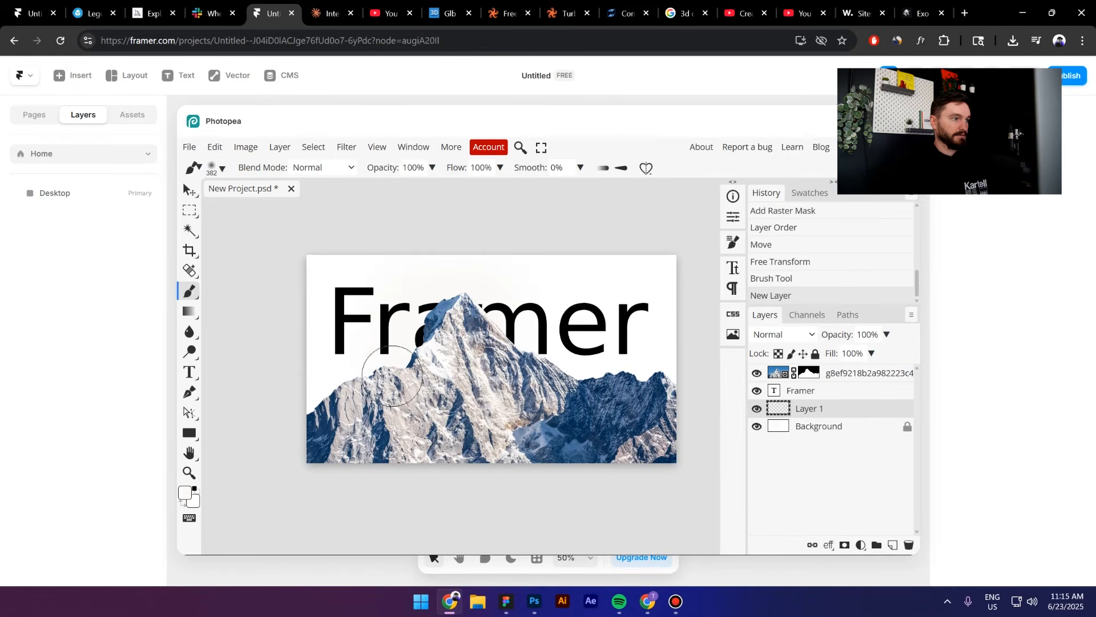
{"action": "mouse_move", "coordinate": [361, 353]}
{"action": "left_mouse_down"}
{"action": "mouse_move", "coordinate": [395, 323]}
{"action": "mouse_move", "coordinate": [540, 308]}
{"action": "left_mouse_up"}
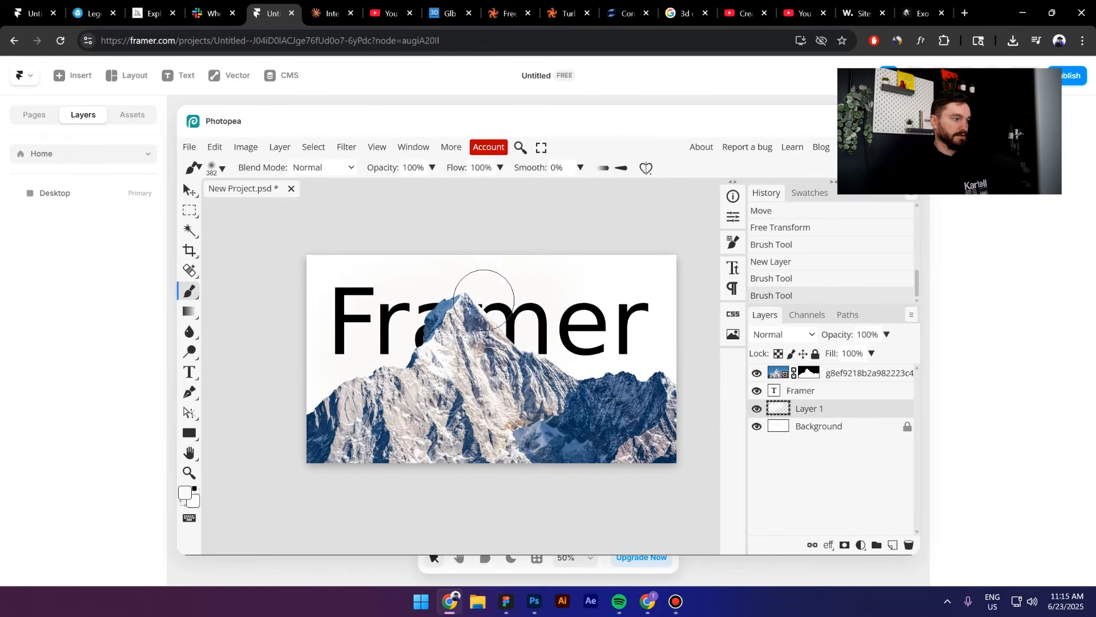
Set the foreground colour to purple b600ff and paint a soft glow along the whole mountain ridge on the new layer.
{"action": "left_click", "coordinate": [184, 495]}
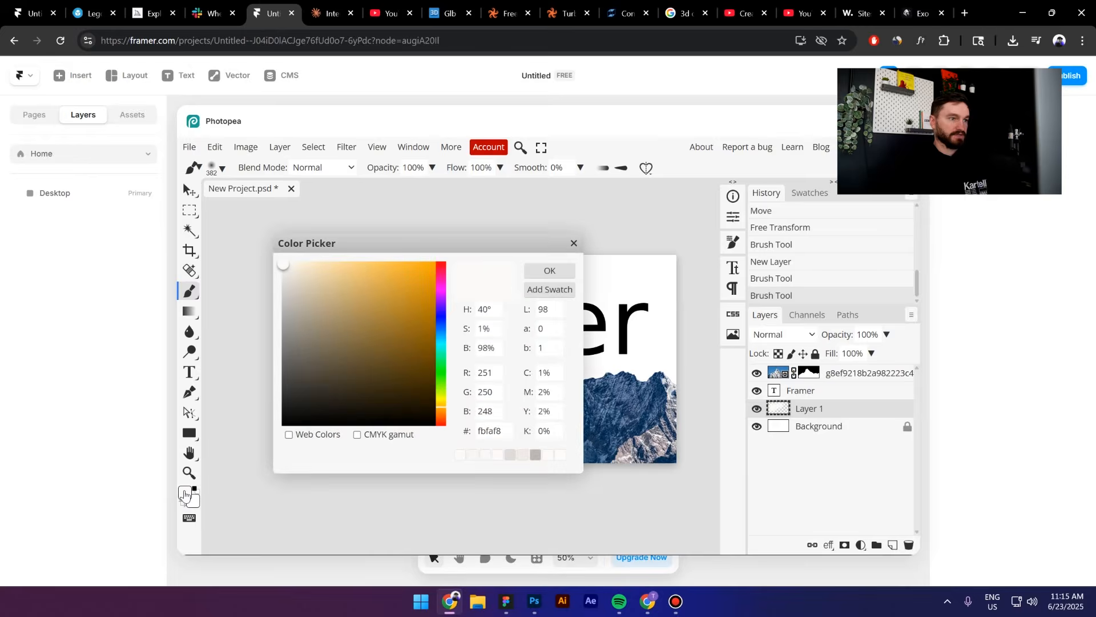
{"action": "left_click", "coordinate": [443, 297]}
{"action": "left_click_drag", "start_coordinate": [434, 296], "coordinate": [489, 258]}
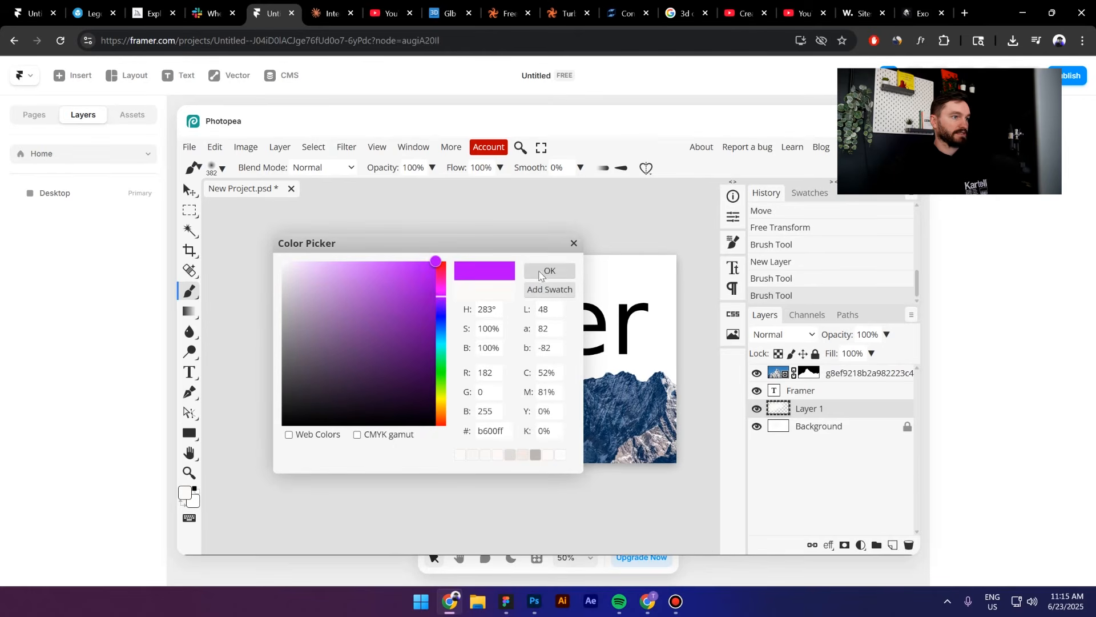
{"action": "left_click", "coordinate": [539, 271]}
{"action": "mouse_move", "coordinate": [354, 366]}
{"action": "left_mouse_down"}
{"action": "mouse_move", "coordinate": [545, 365]}
{"action": "mouse_move", "coordinate": [620, 395]}
{"action": "mouse_move", "coordinate": [648, 392]}
{"action": "mouse_move", "coordinate": [418, 394]}
{"action": "mouse_move", "coordinate": [322, 410]}
{"action": "mouse_move", "coordinate": [297, 417]}
{"action": "left_mouse_up"}
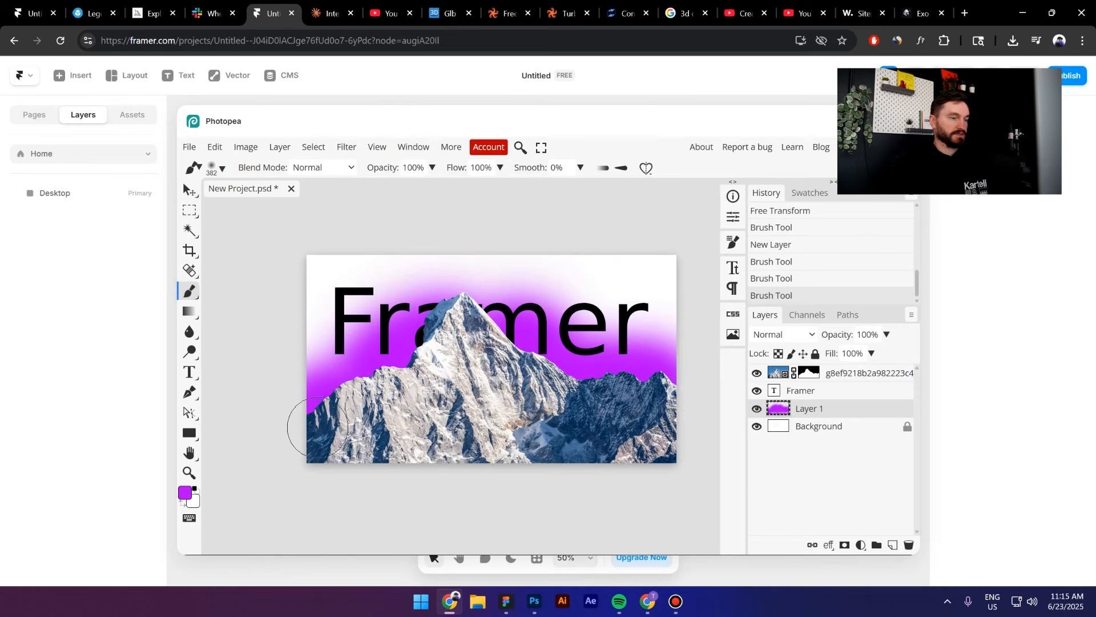
Set the foreground colour to cyan, 00e6ff.
{"action": "left_click", "coordinate": [186, 494]}
{"action": "left_click", "coordinate": [441, 341]}
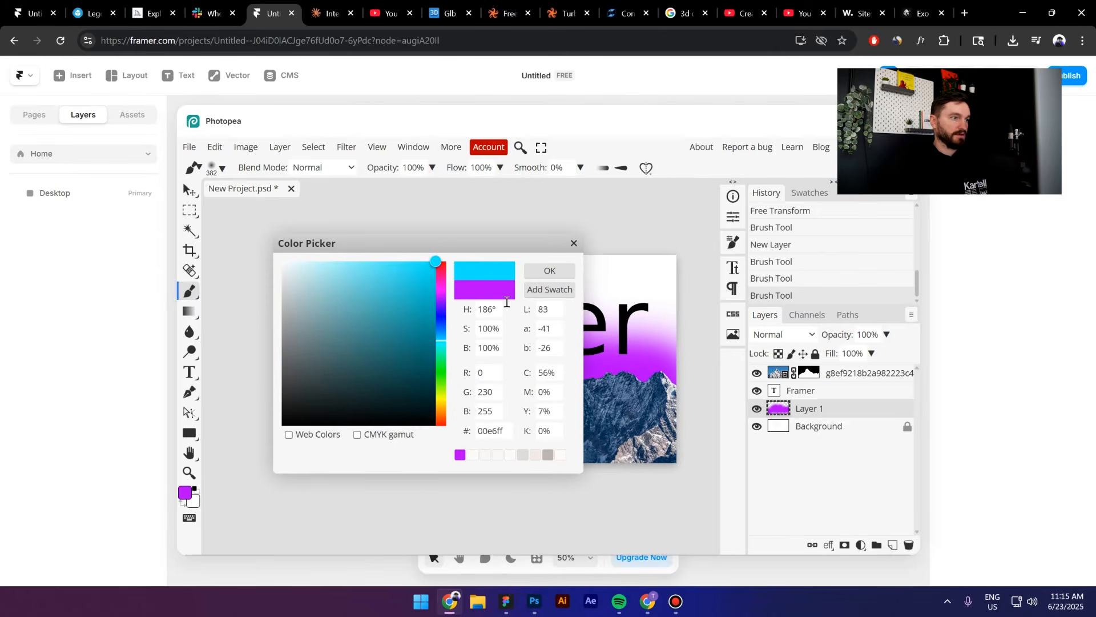
{"action": "left_click", "coordinate": [550, 271]}
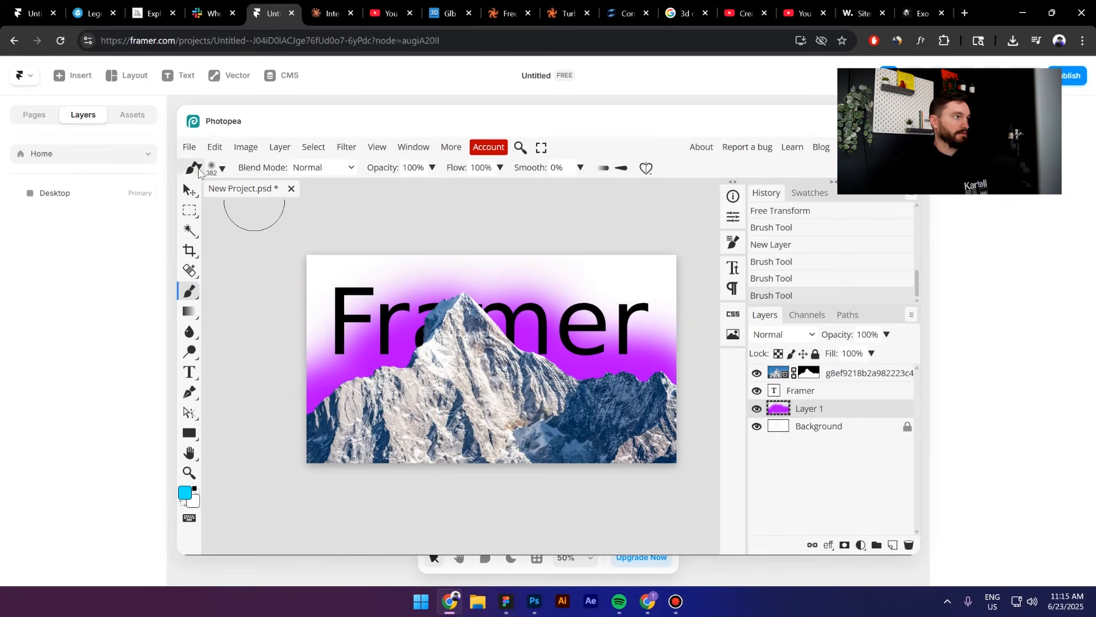
Enlarge the brush to about 678 px and undo the last purple stroke.
{"action": "left_click", "coordinate": [532, 287], "text": "alt"}
{"action": "mouse_move", "coordinate": [550, 286]}
{"action": "left_mouse_down"}
{"action": "mouse_move", "coordinate": [604, 284]}
{"action": "mouse_move", "coordinate": [600, 294]}
{"action": "left_mouse_up"}
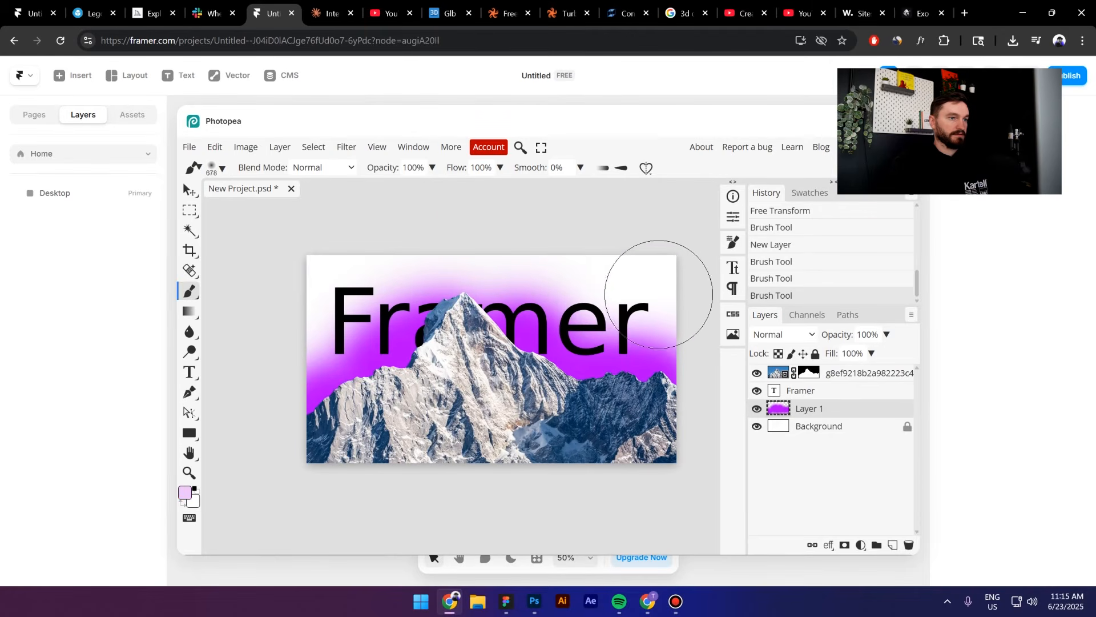
{"action": "key", "text": "ctrl+z"}
Set the foreground colour to blue 00a0f6 and paint the upper sky across the full width of the purple glow layer.
{"action": "left_click", "coordinate": [186, 493]}
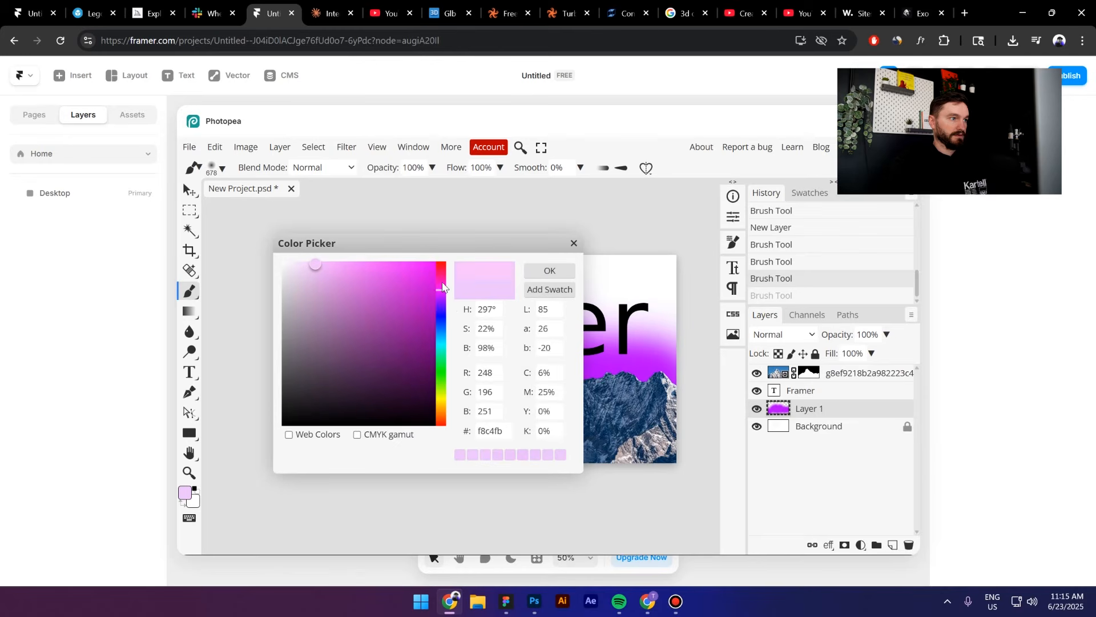
{"action": "left_click_drag", "start_coordinate": [443, 286], "coordinate": [427, 279]}
{"action": "left_click", "coordinate": [443, 329]}
{"action": "left_click", "coordinate": [436, 262]}
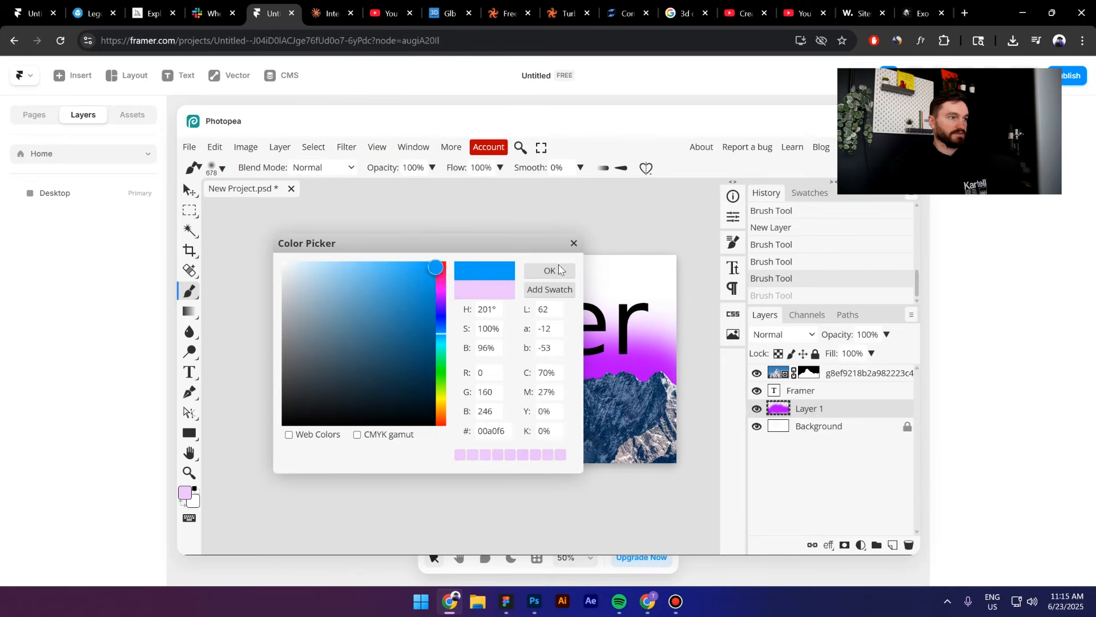
{"action": "left_click", "coordinate": [549, 270]}
{"action": "mouse_move", "coordinate": [647, 277]}
{"action": "left_mouse_down"}
{"action": "mouse_move", "coordinate": [519, 225]}
{"action": "mouse_move", "coordinate": [355, 233]}
{"action": "mouse_move", "coordinate": [284, 281]}
{"action": "left_mouse_up"}
{"action": "left_click", "coordinate": [781, 394]}
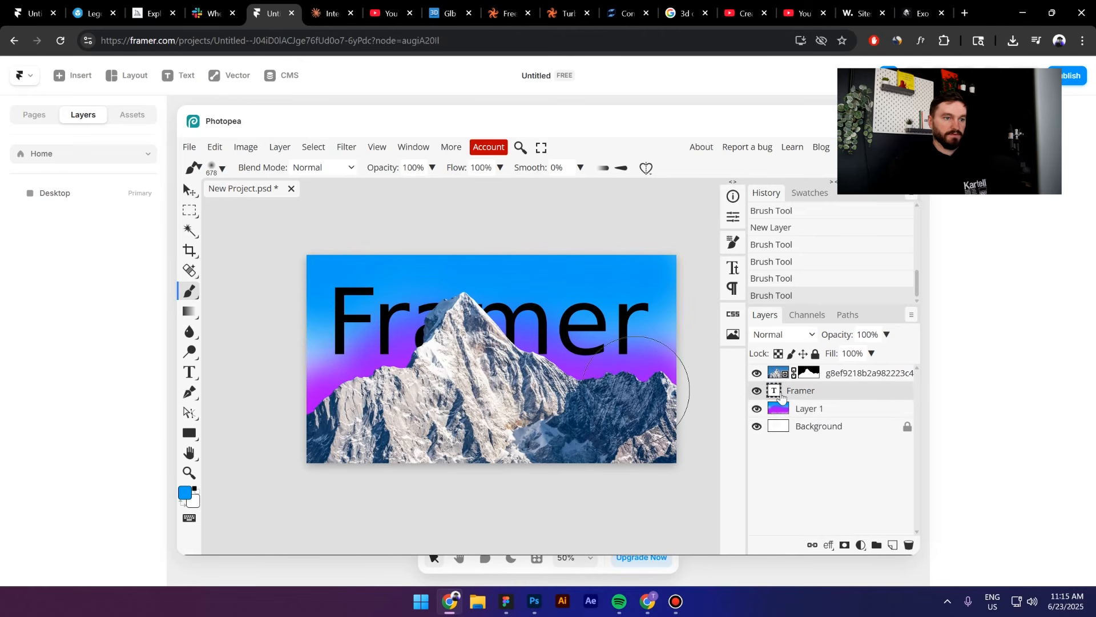
{"action": "left_click", "coordinate": [186, 493]}
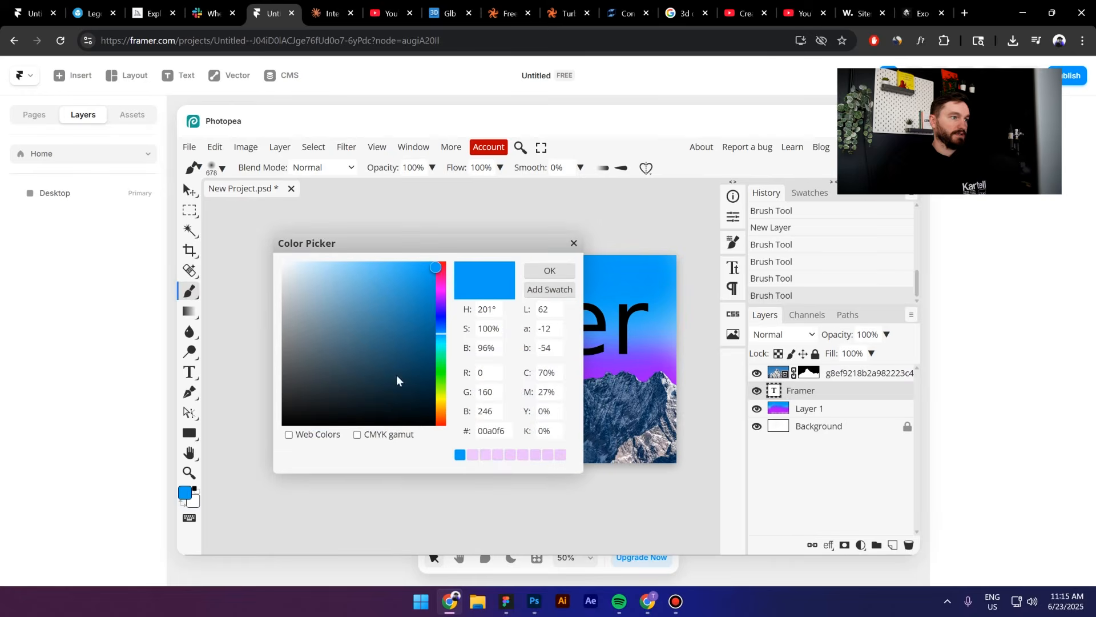
{"action": "left_click", "coordinate": [549, 288]}
{"action": "left_click", "coordinate": [574, 245]}
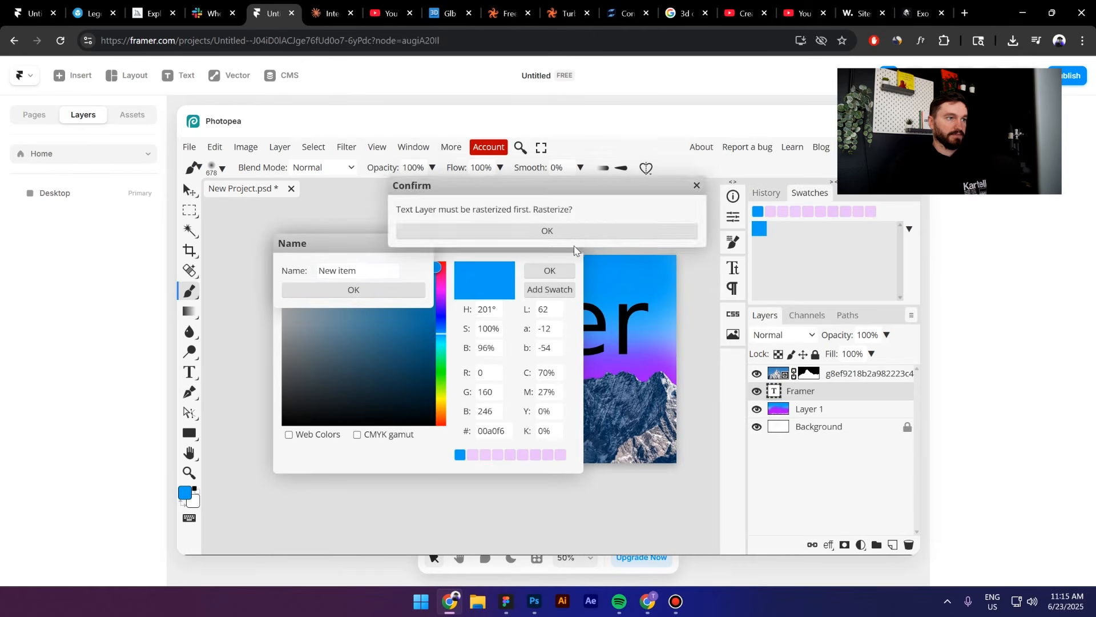
{"action": "left_click", "coordinate": [567, 235]}
{"action": "left_click", "coordinate": [576, 245]}
{"action": "left_click", "coordinate": [575, 244]}
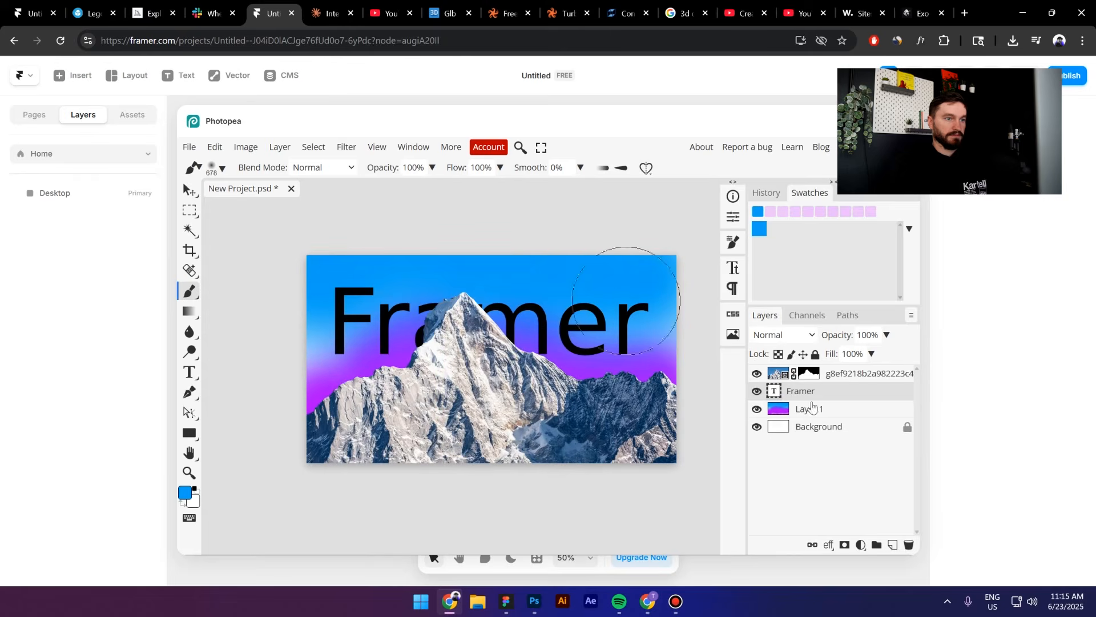
Change the Framer text's colour to white and finish the text edit.
{"action": "double_click", "coordinate": [774, 390]}
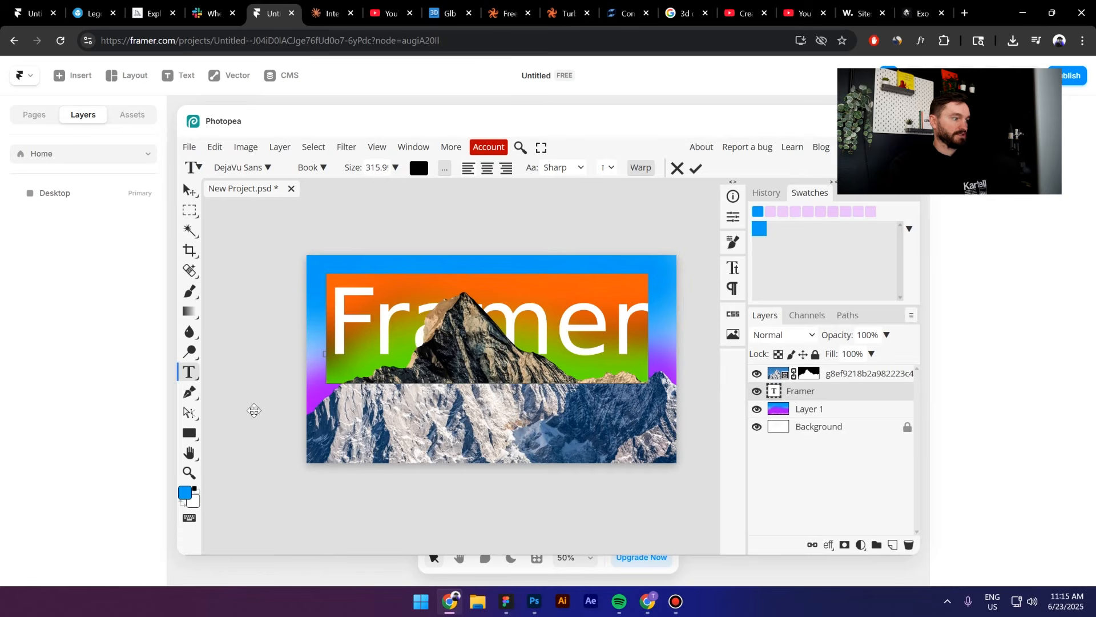
{"action": "left_click", "coordinate": [419, 169]}
{"action": "left_click", "coordinate": [305, 261]}
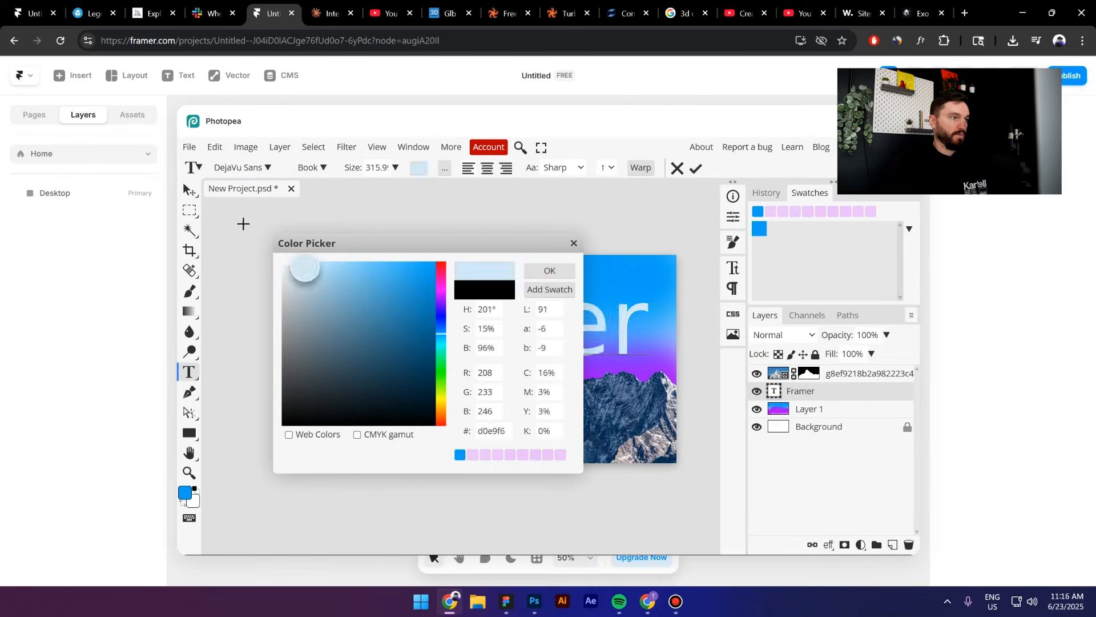
{"action": "left_click", "coordinate": [552, 270]}
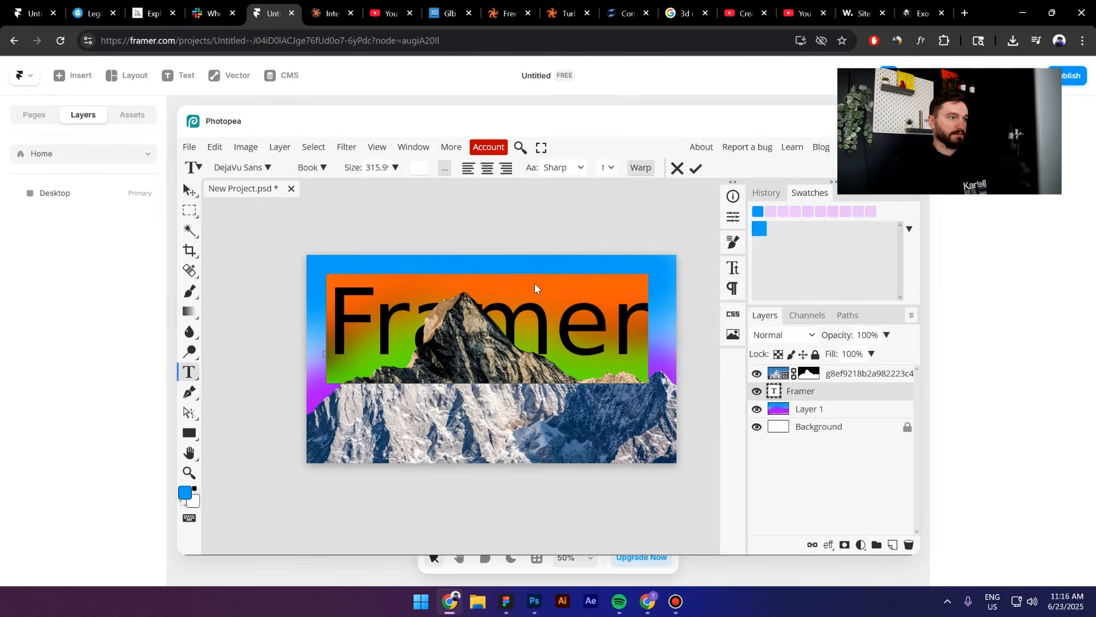
{"action": "left_click", "coordinate": [190, 188]}
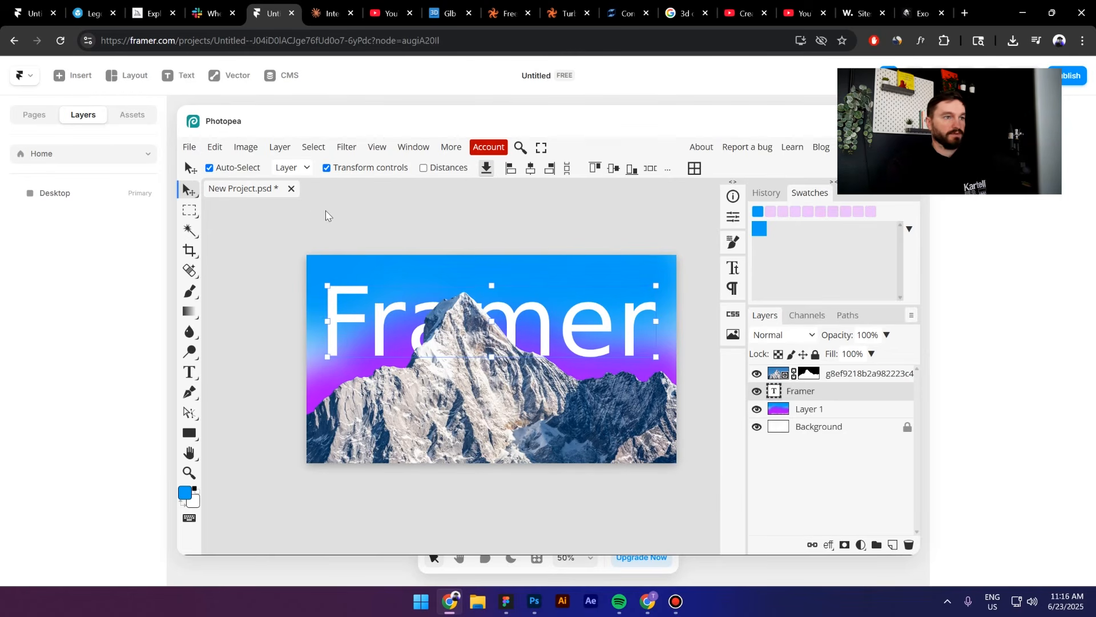
Export the composition as a 1280 × 720 px WEBP at 70% quality and close the Photopea plugin.
{"action": "left_click", "coordinate": [188, 147]}
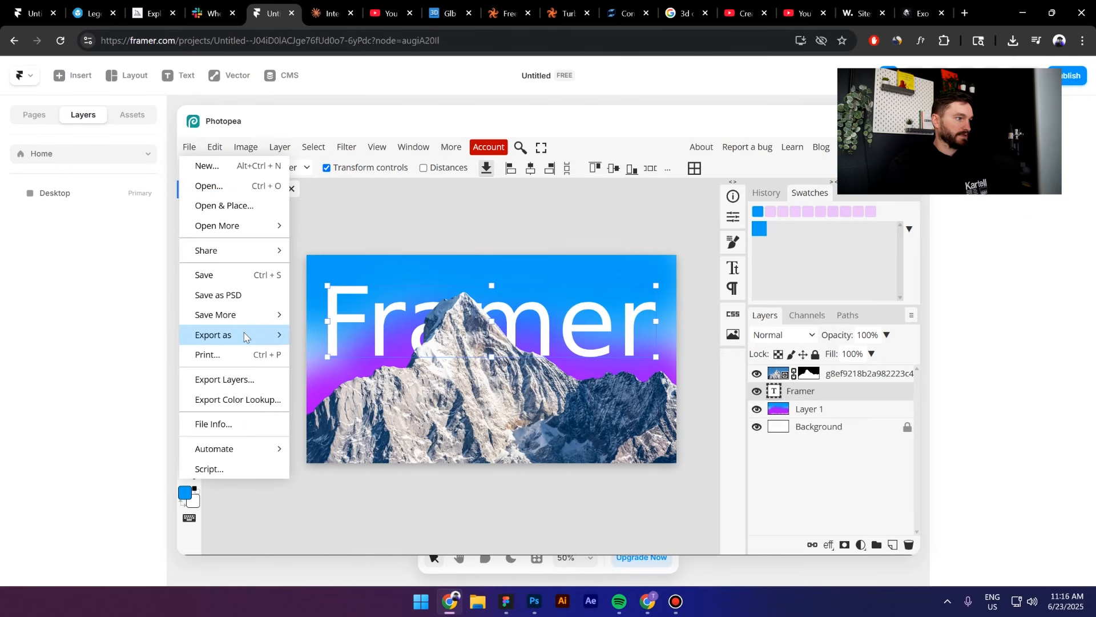
{"action": "mouse_move", "coordinate": [244, 337]}
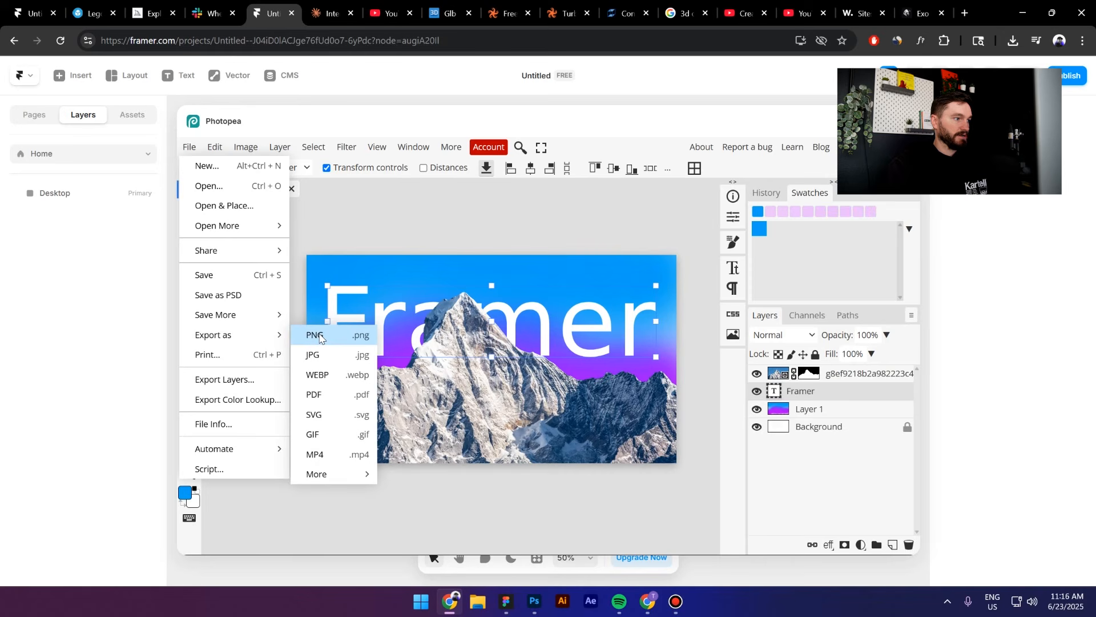
{"action": "left_click", "coordinate": [330, 380]}
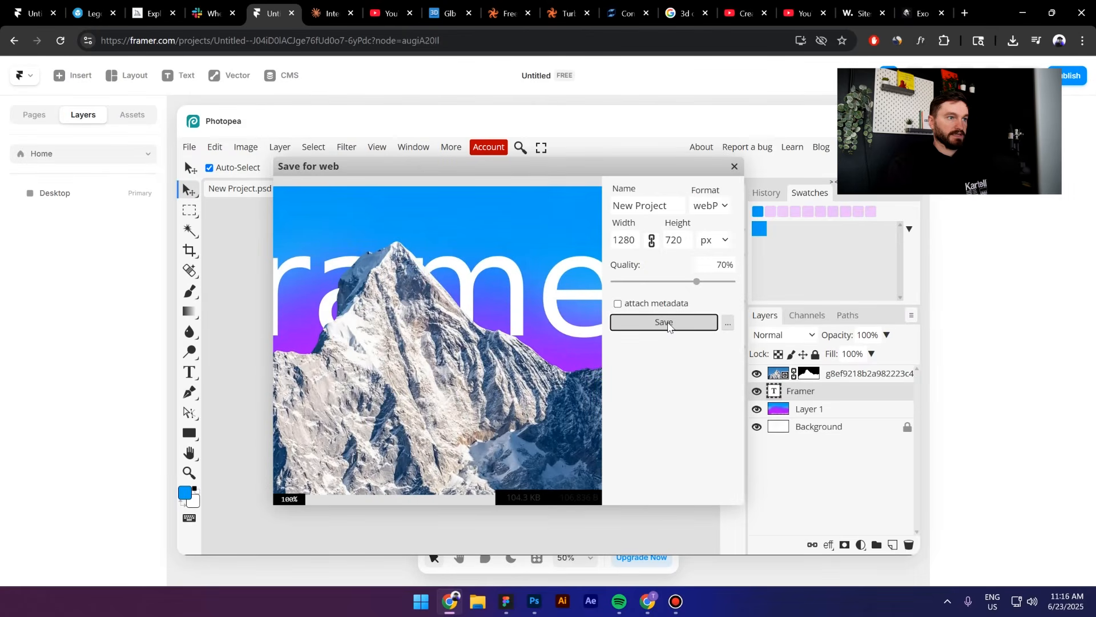
{"action": "left_click", "coordinate": [665, 323]}
{"action": "left_click", "coordinate": [909, 124]}
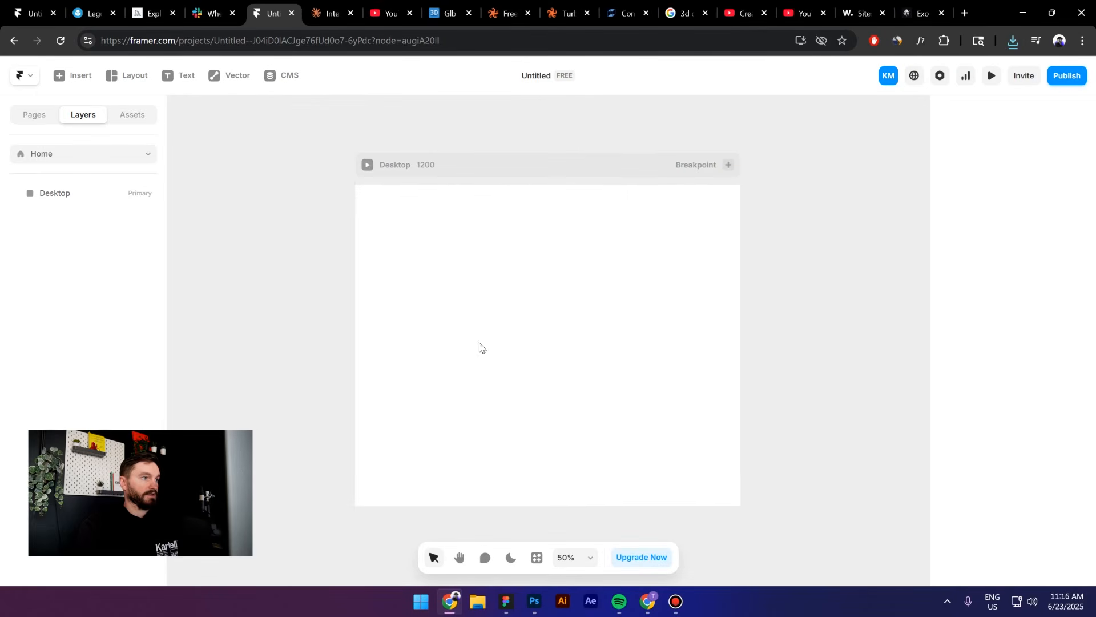
Place the exported New Project.webp in the Desktop frame, centred both horizontally and vertically, and enlarge it to about 1397 × 786.
{"action": "left_click_drag", "start_coordinate": [559, 393], "coordinate": [553, 384]}
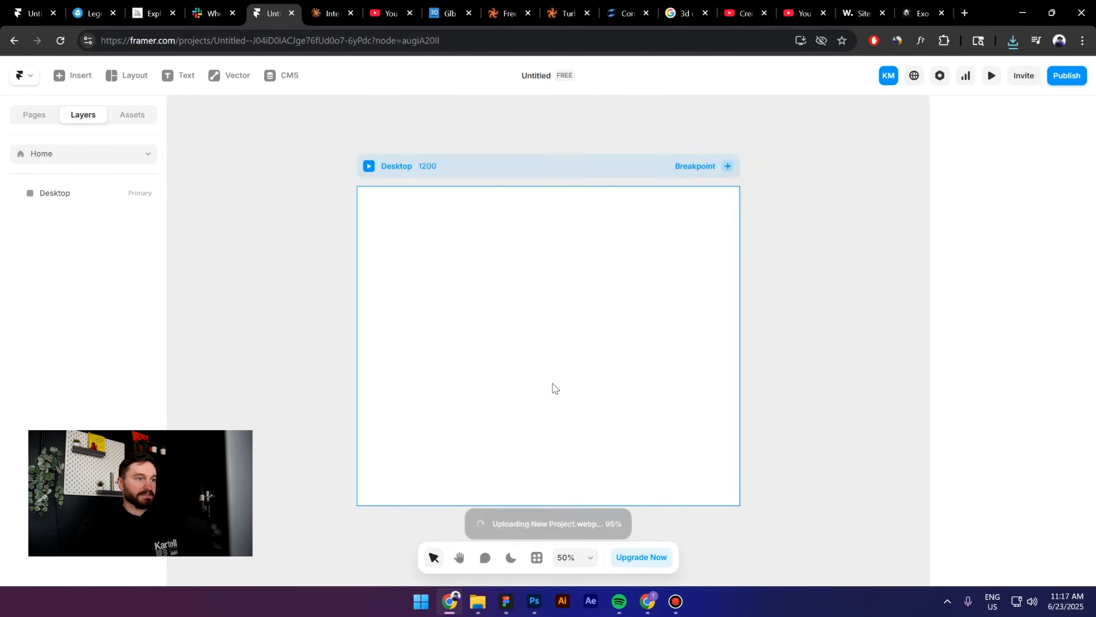
{"action": "left_click", "coordinate": [967, 116]}
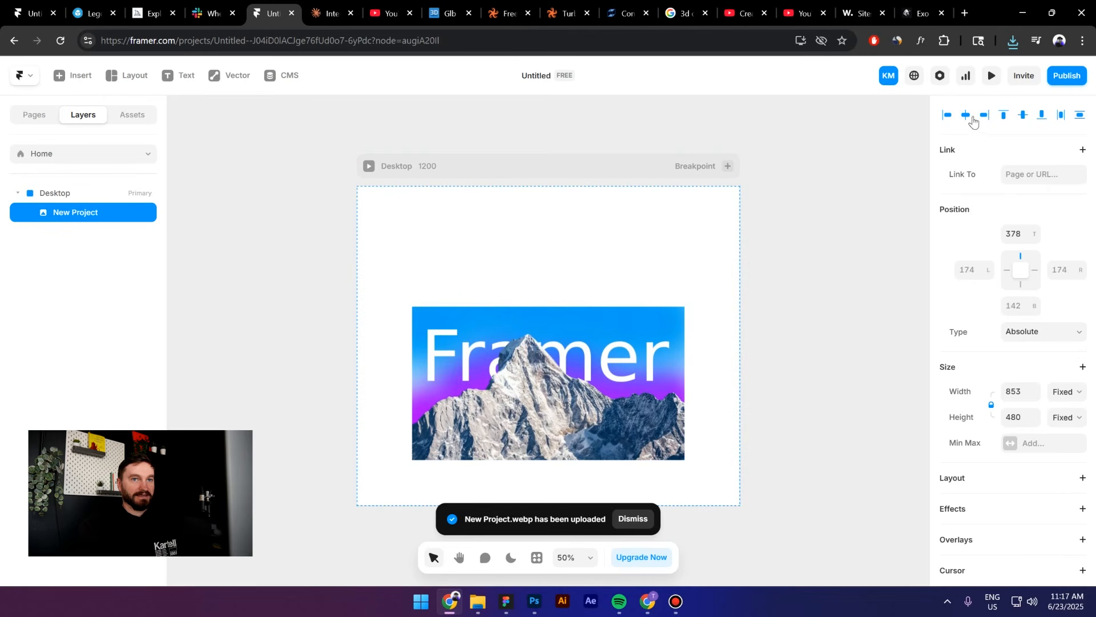
{"action": "left_click", "coordinate": [1022, 116]}
{"action": "left_click_drag", "start_coordinate": [536, 269], "coordinate": [544, 219]}
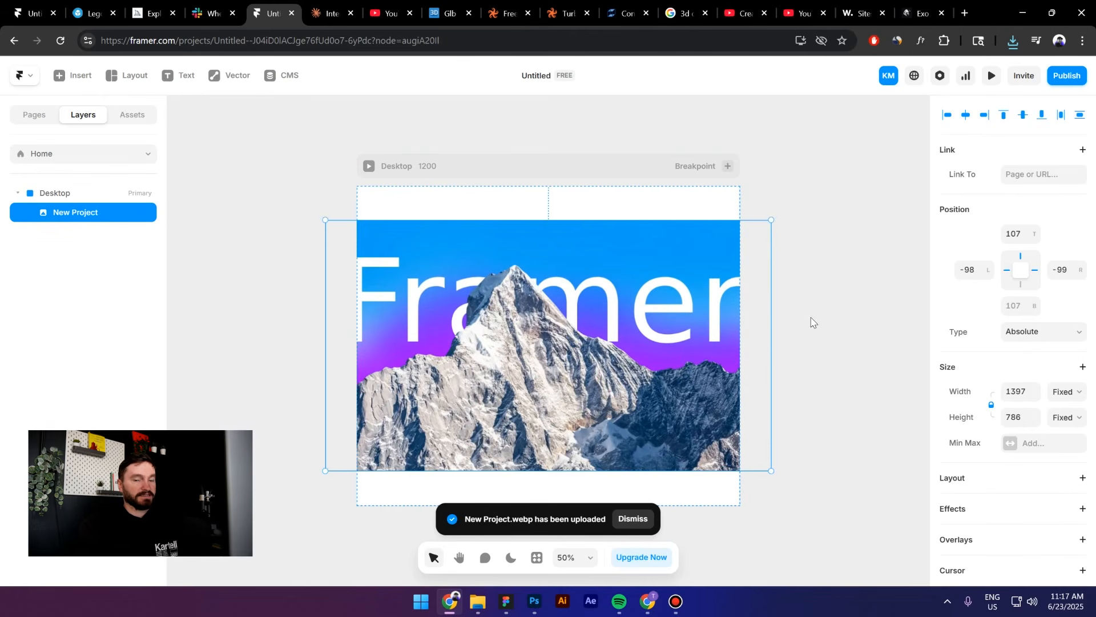